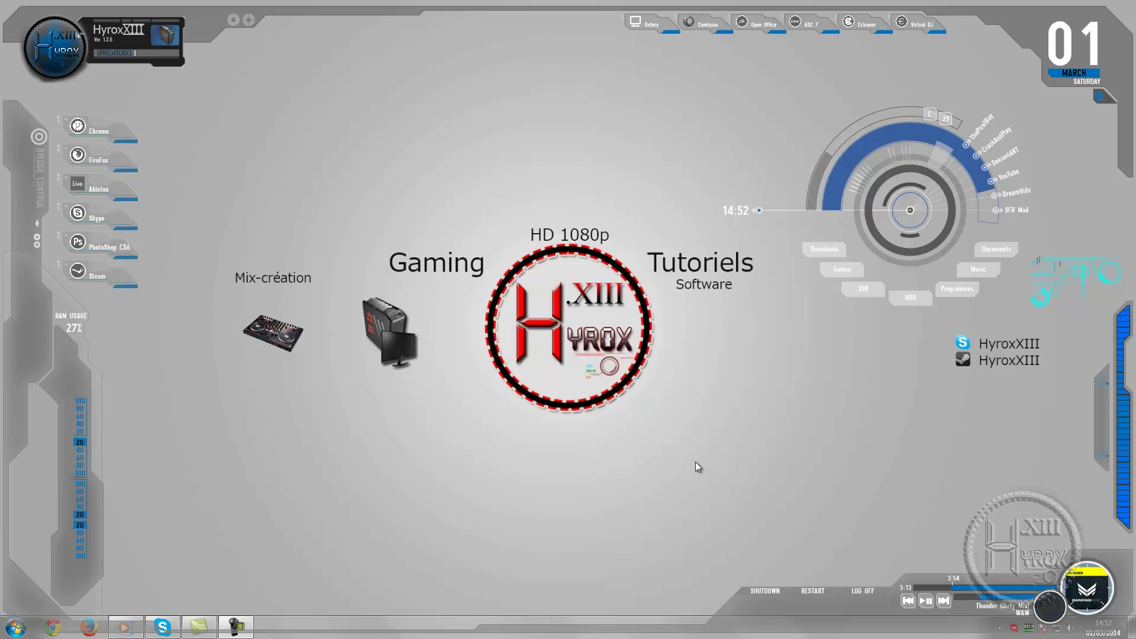
Step: Open Task Manager, examine the memory use of the running processes, and close it
right_click(691, 628)
left_click(737, 592)
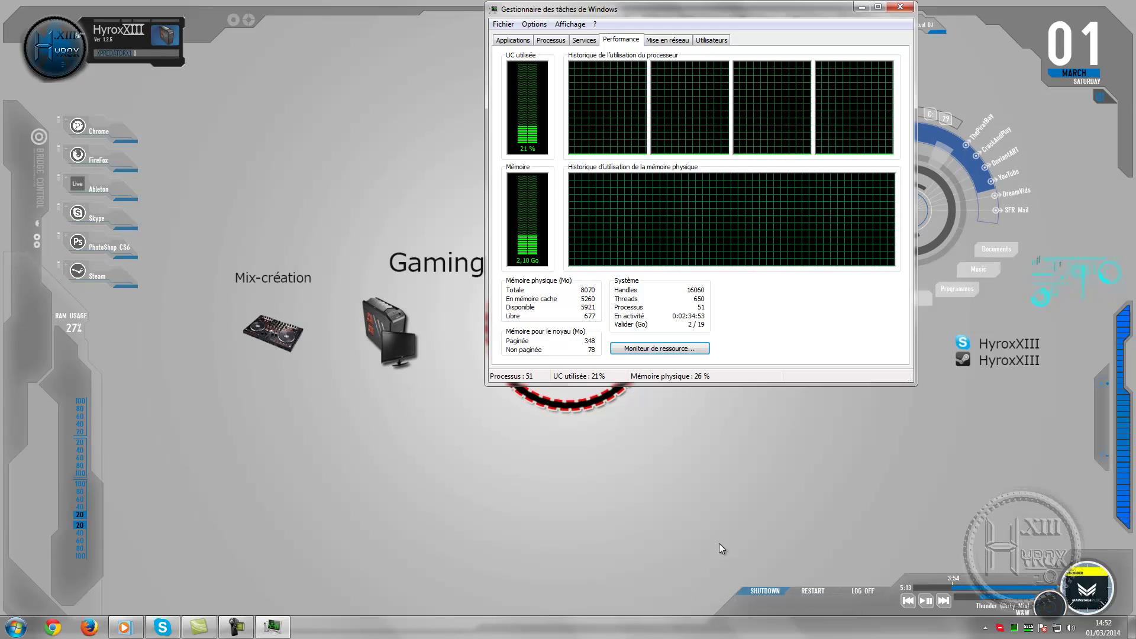
left_click(551, 39)
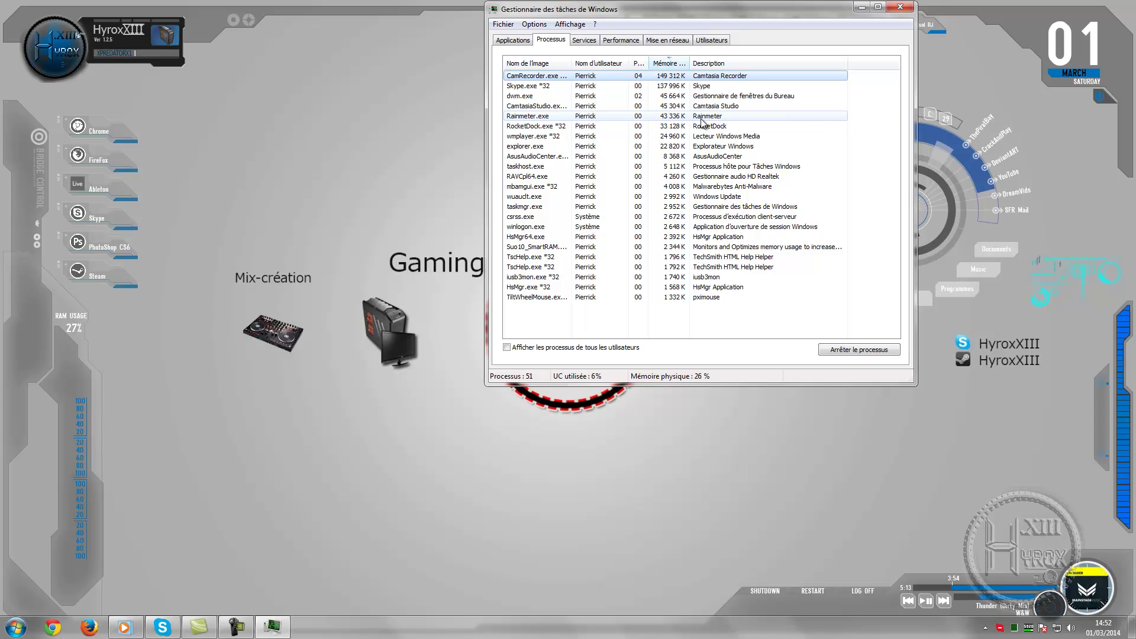
left_click(900, 6)
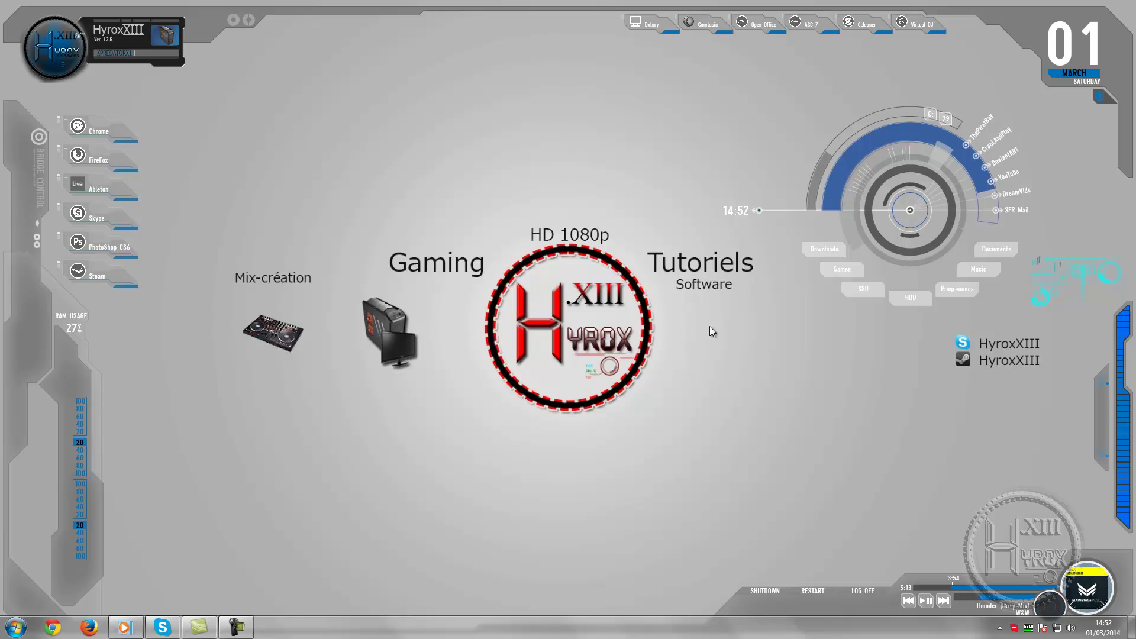
Step: Open the power options (Options d'alimentation) in the Control Panel
mouse_move(343, 4)
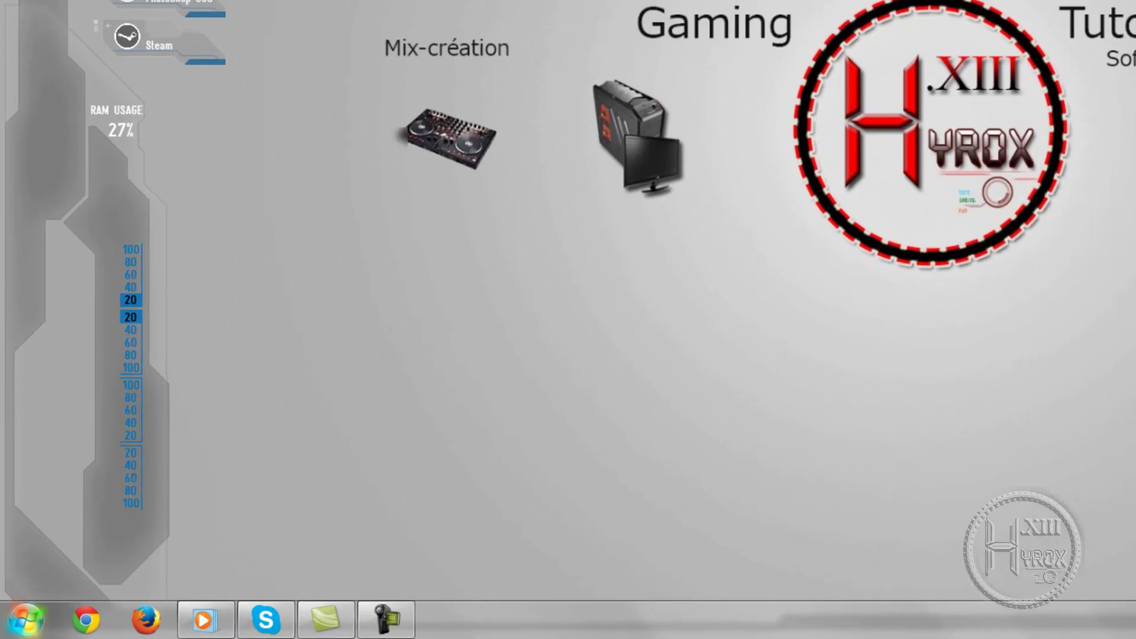
left_click(16, 627)
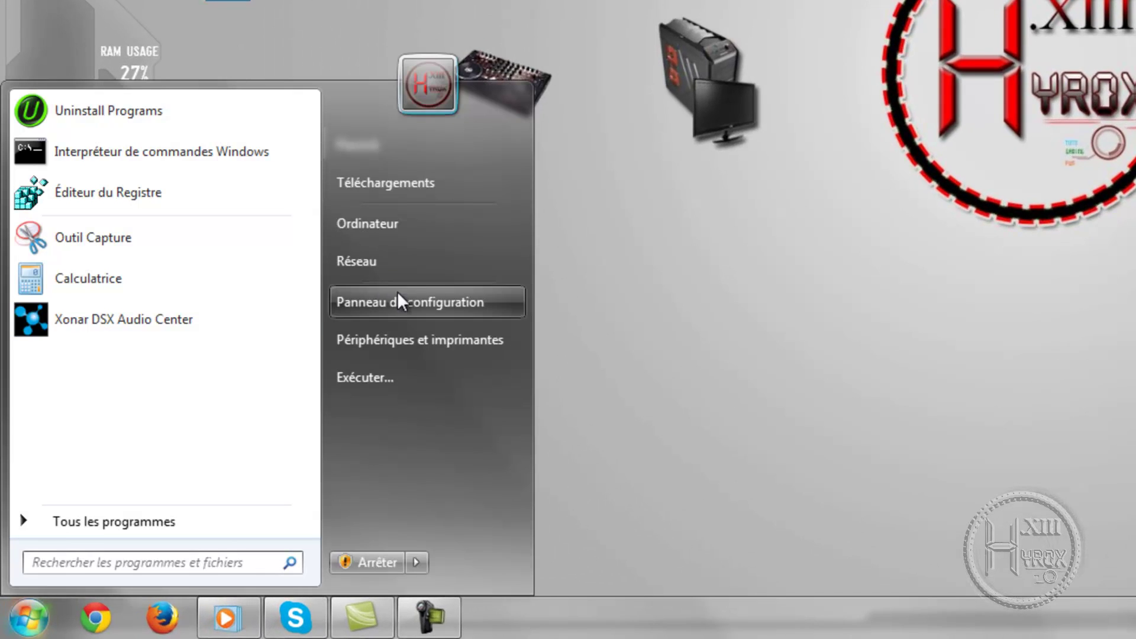
left_click(426, 303)
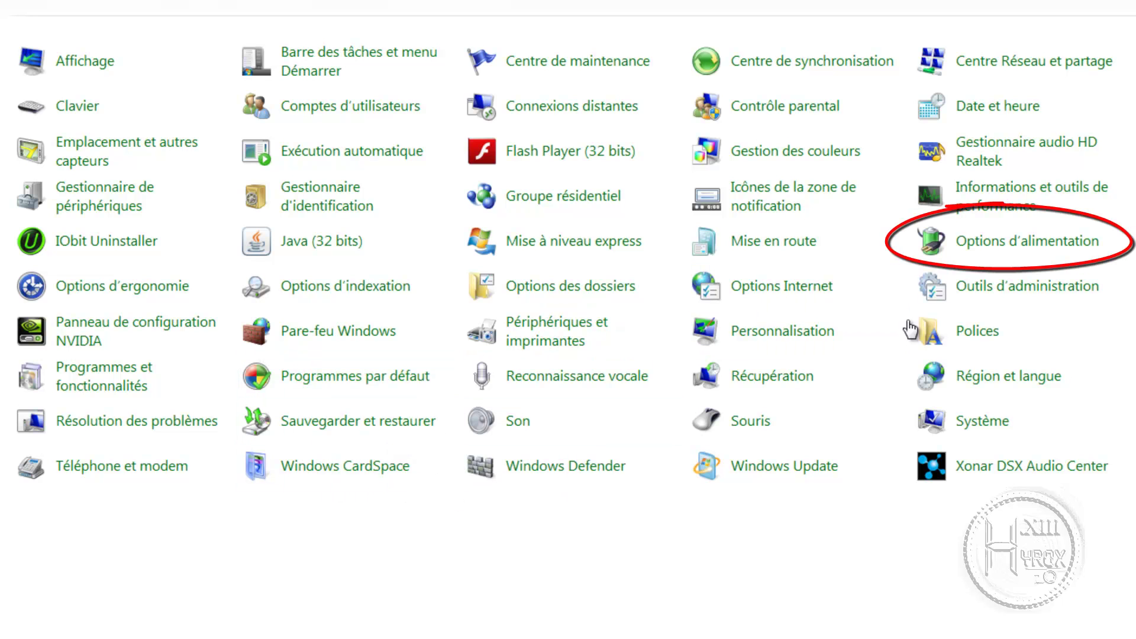
left_click(975, 252)
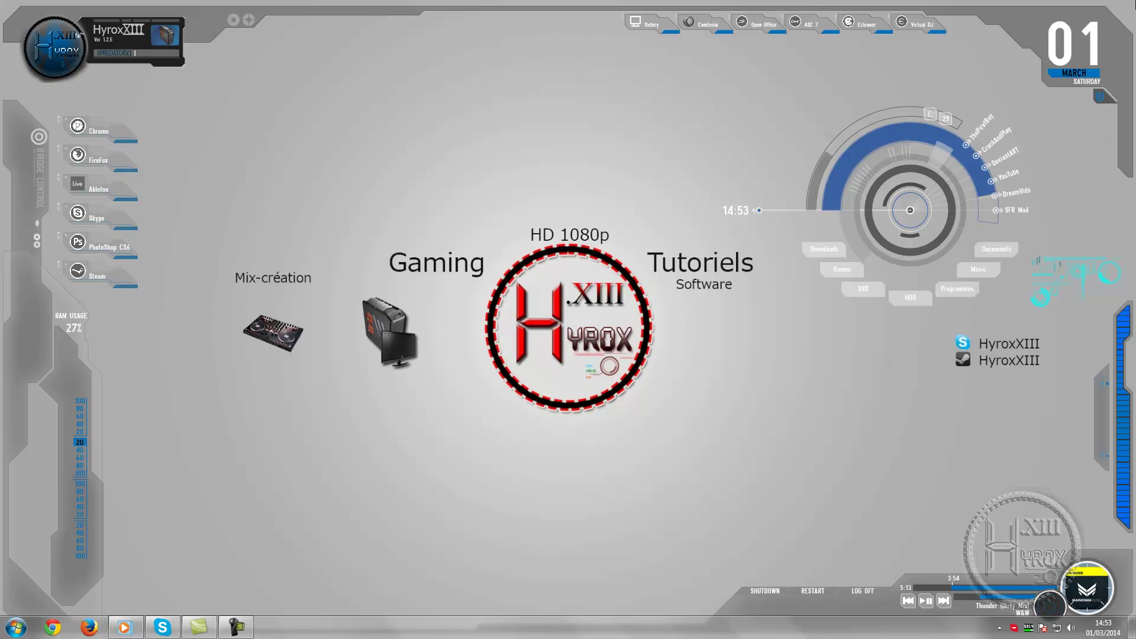
Step: Search for regedit and run it as administrator
left_click(16, 627)
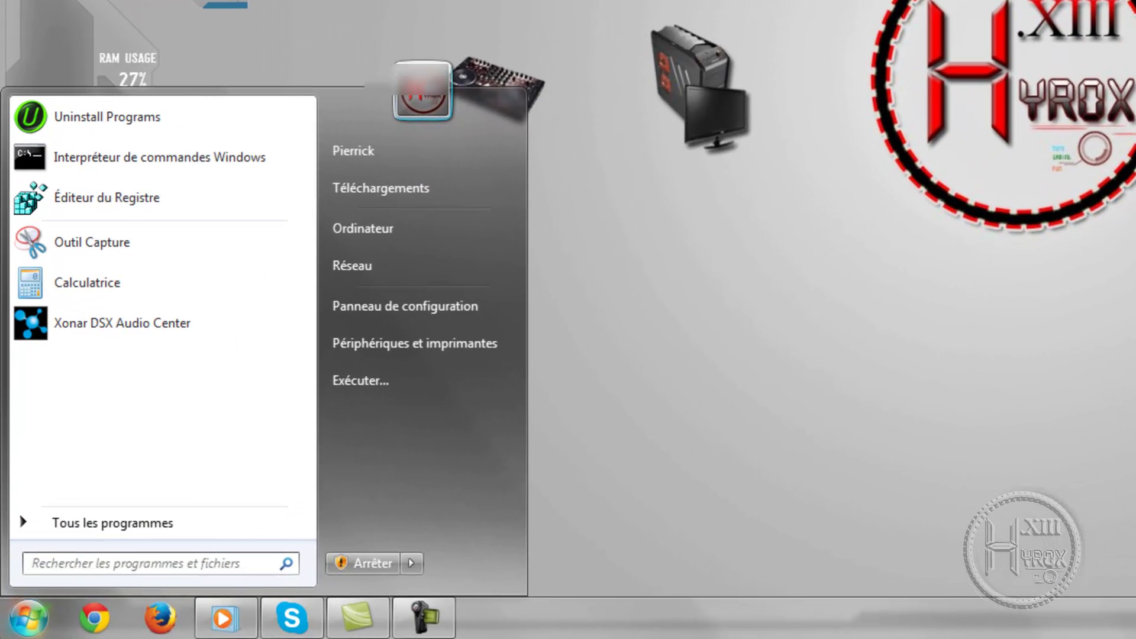
type("reg")
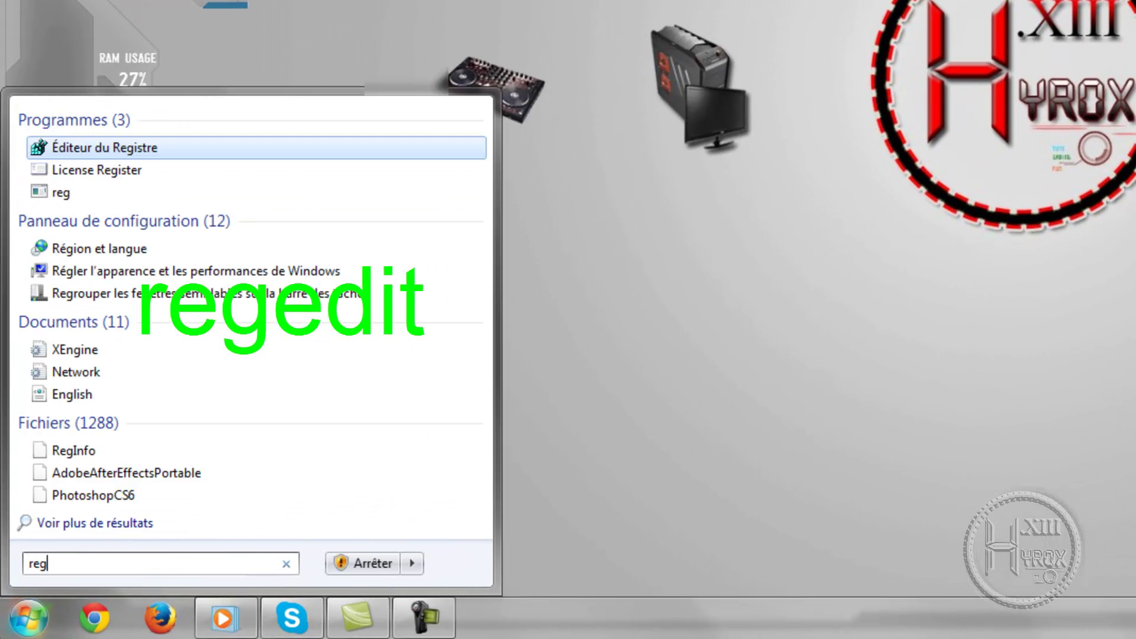
type("edit")
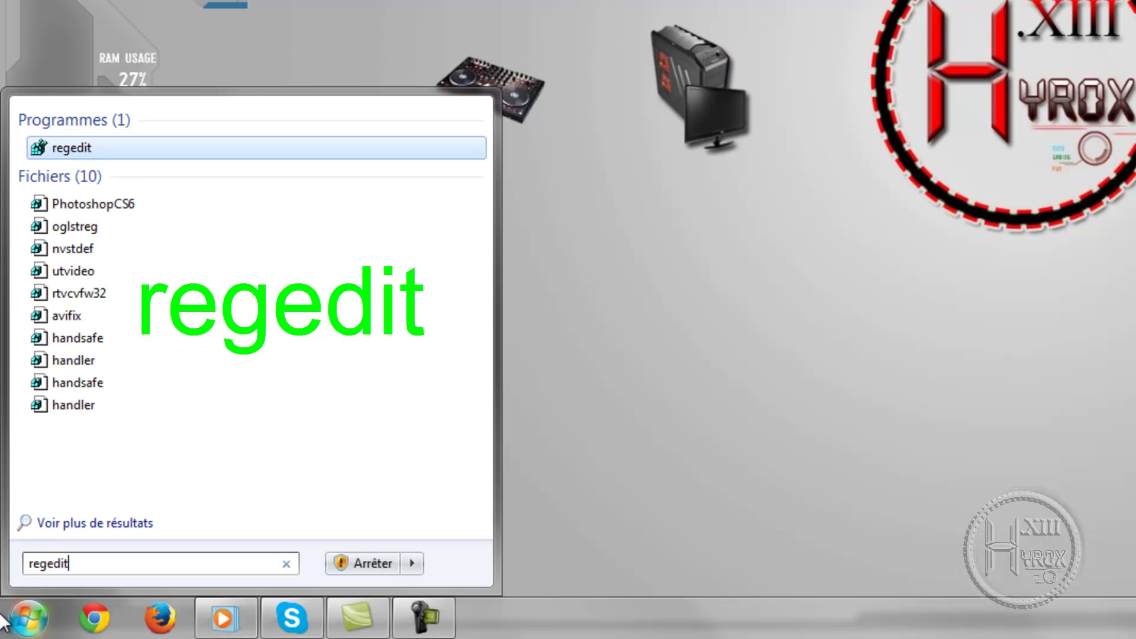
right_click(117, 155)
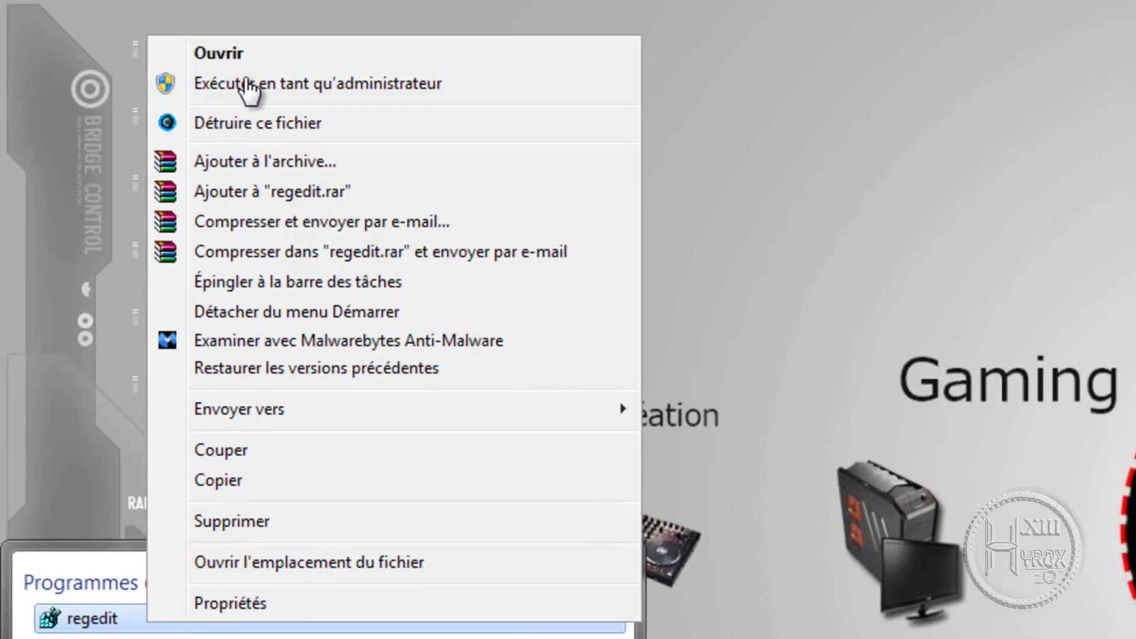
left_click(244, 82)
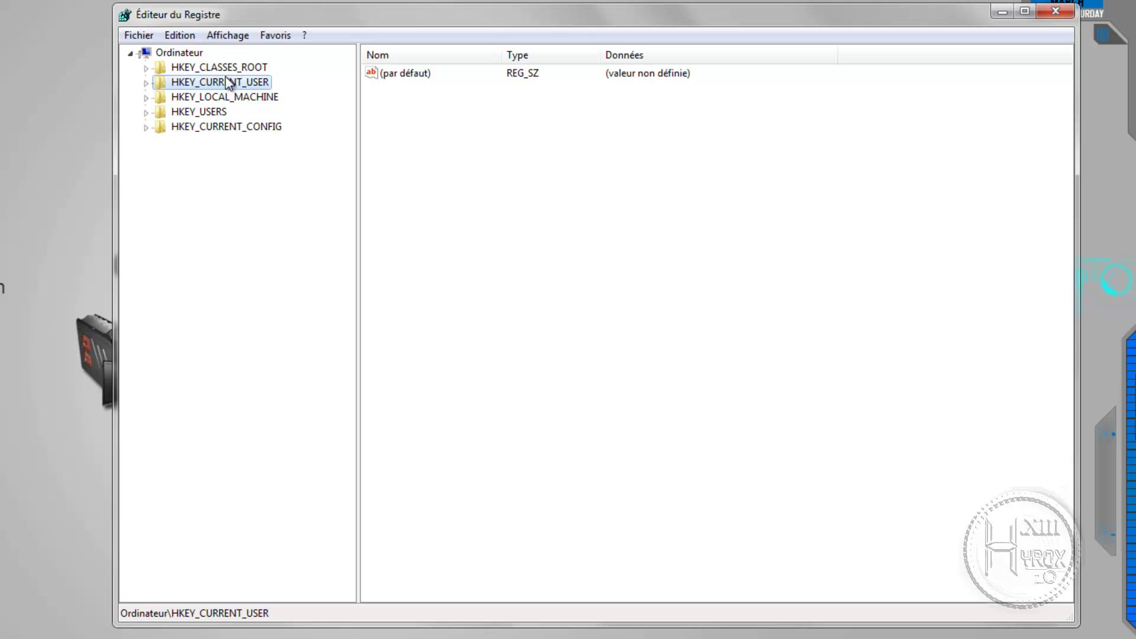
Step: Expand the registry branch HKEY_LOCAL_MACHINE\SOFTWARE\Microsoft
left_click(236, 97)
left_click(146, 98)
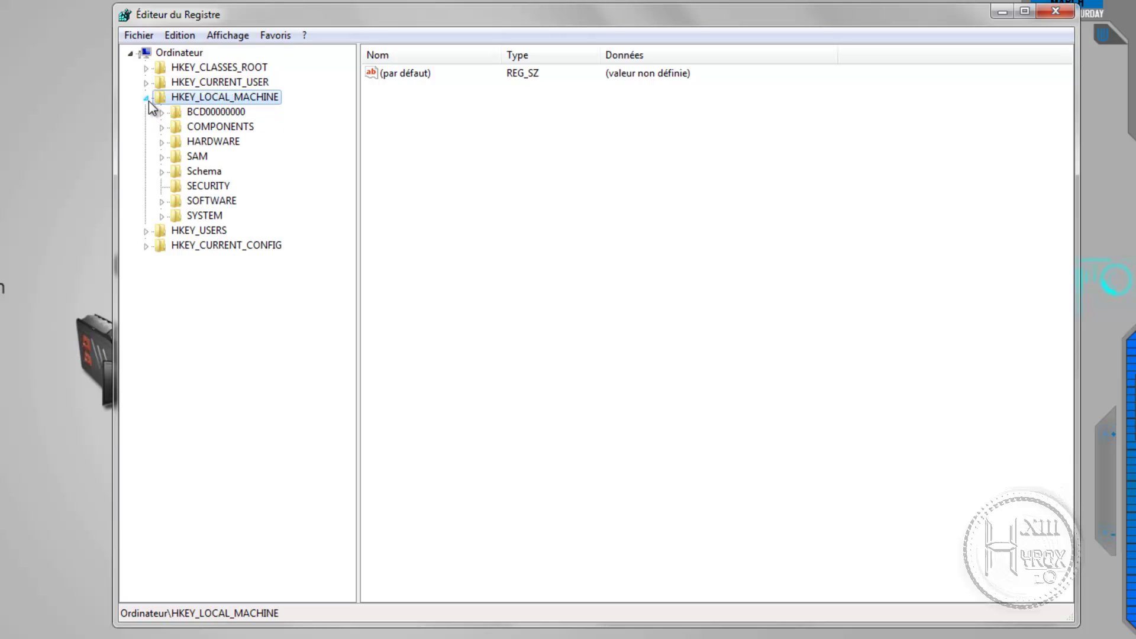
left_click(165, 202)
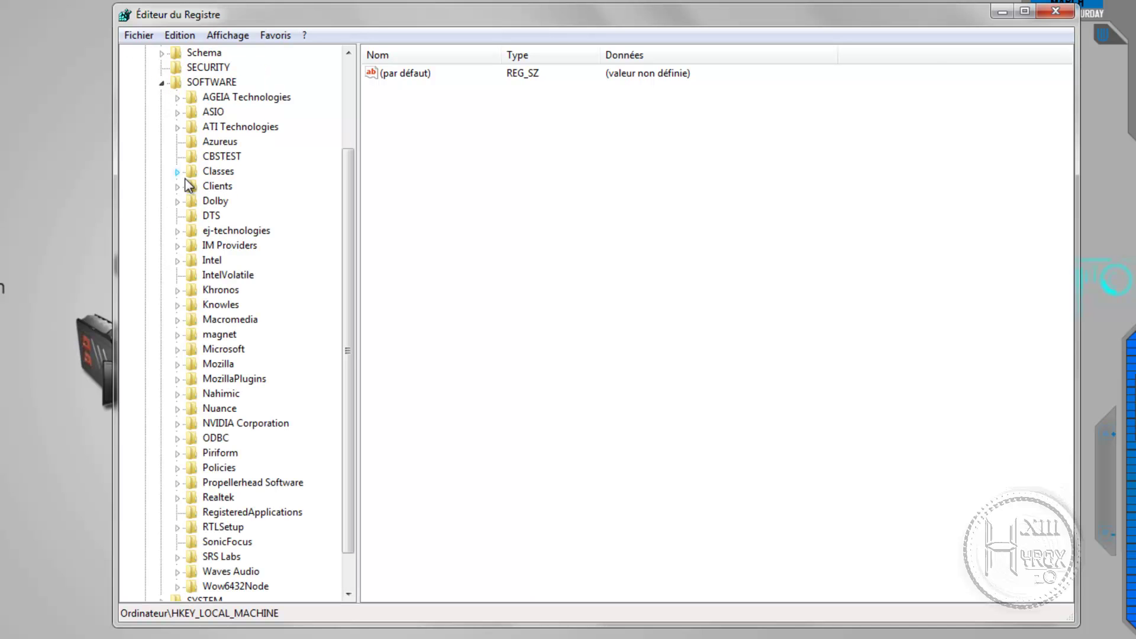
scroll(235, 355, "down", 1)
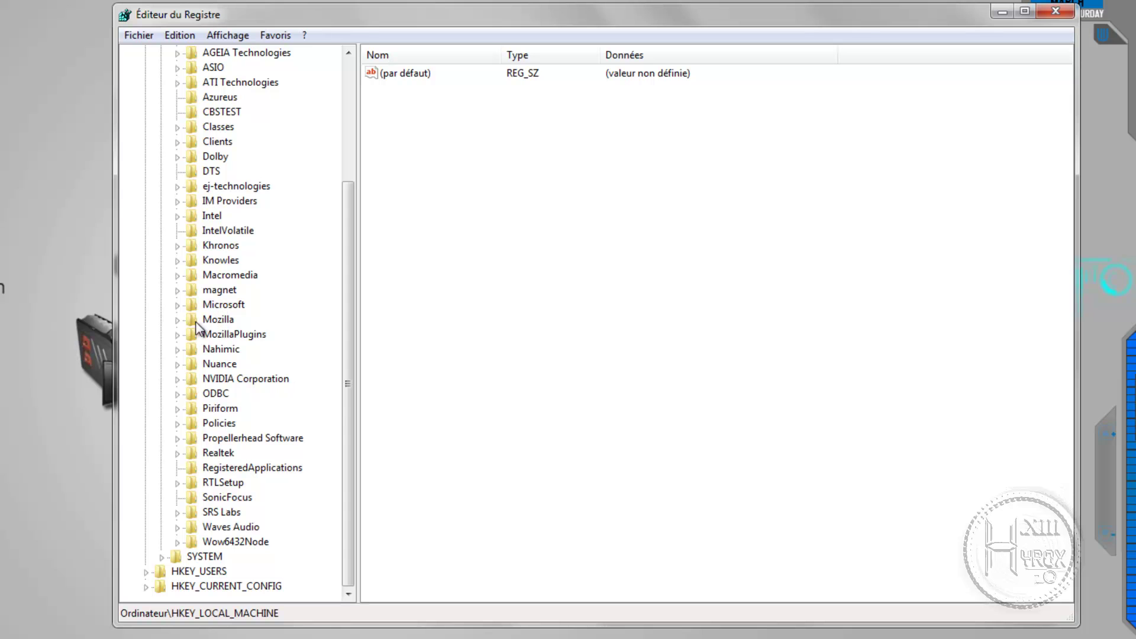
double_click(181, 306)
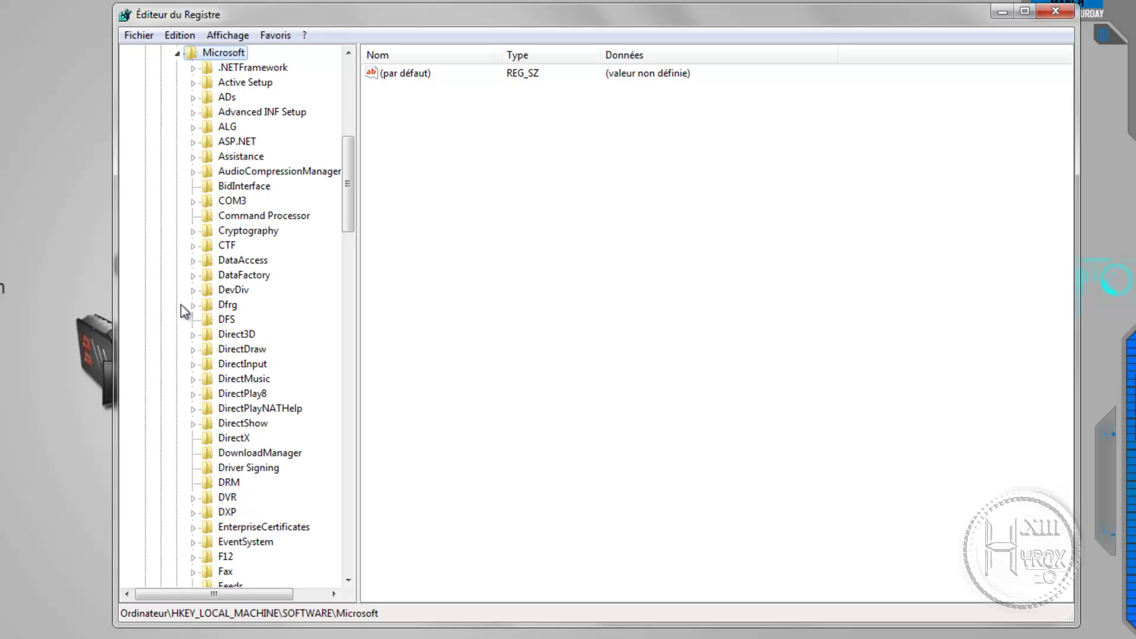
Step: Go to the Windows\CurrentVersion\Explorer key under Microsoft and widen the key tree
scroll(237, 498, "down", 20)
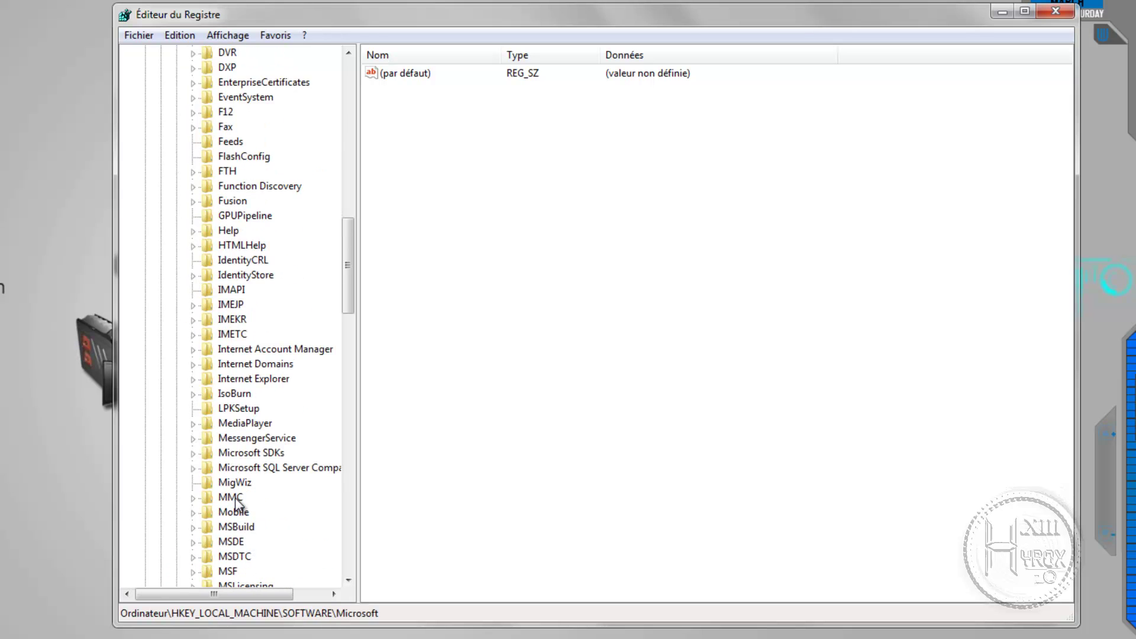
scroll(237, 499, "down", 11)
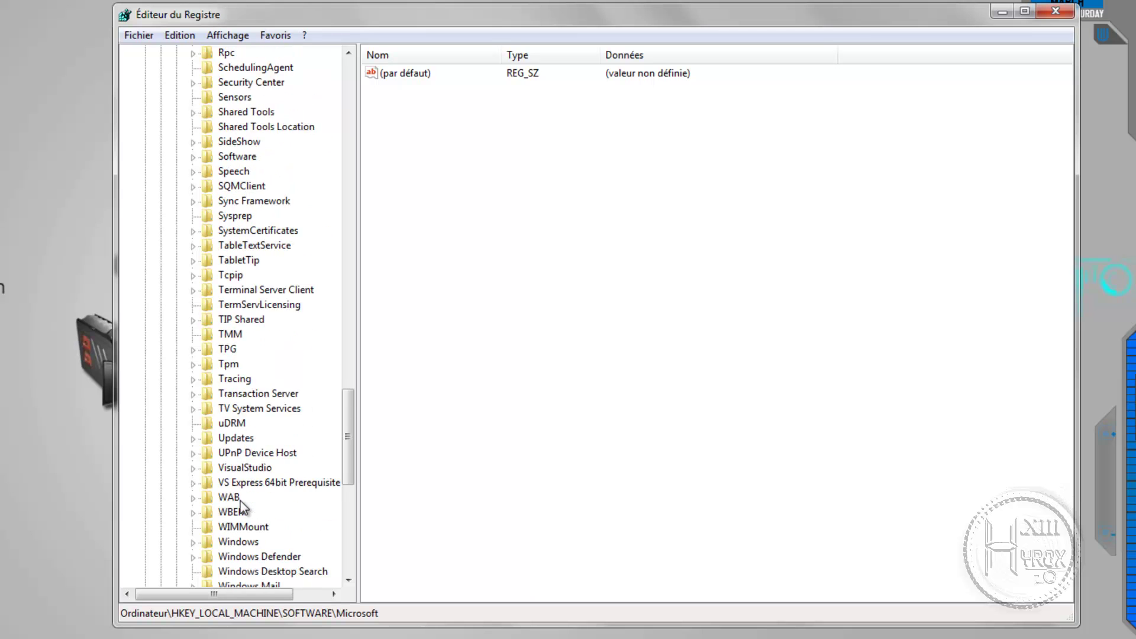
left_click(223, 497)
left_click(195, 497)
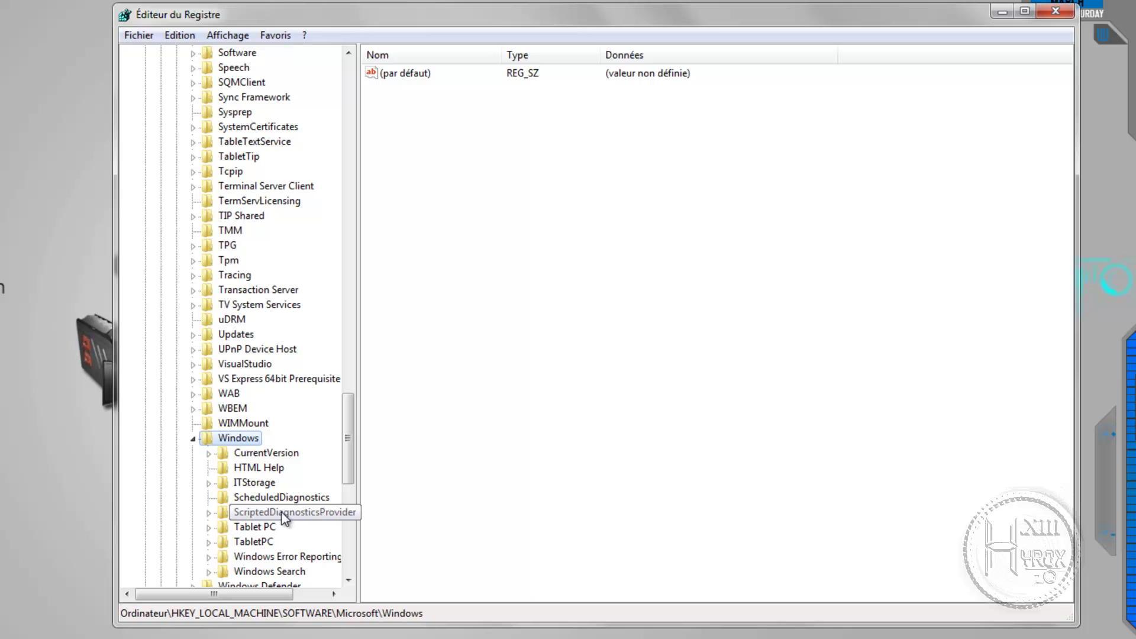
left_click(276, 454)
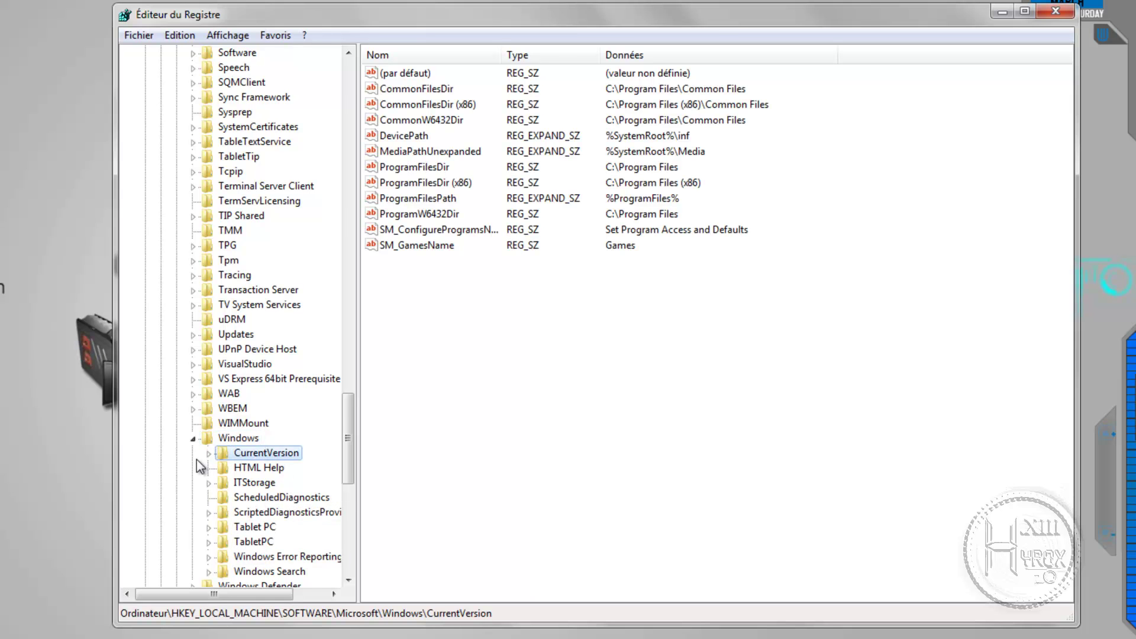
left_click(208, 453)
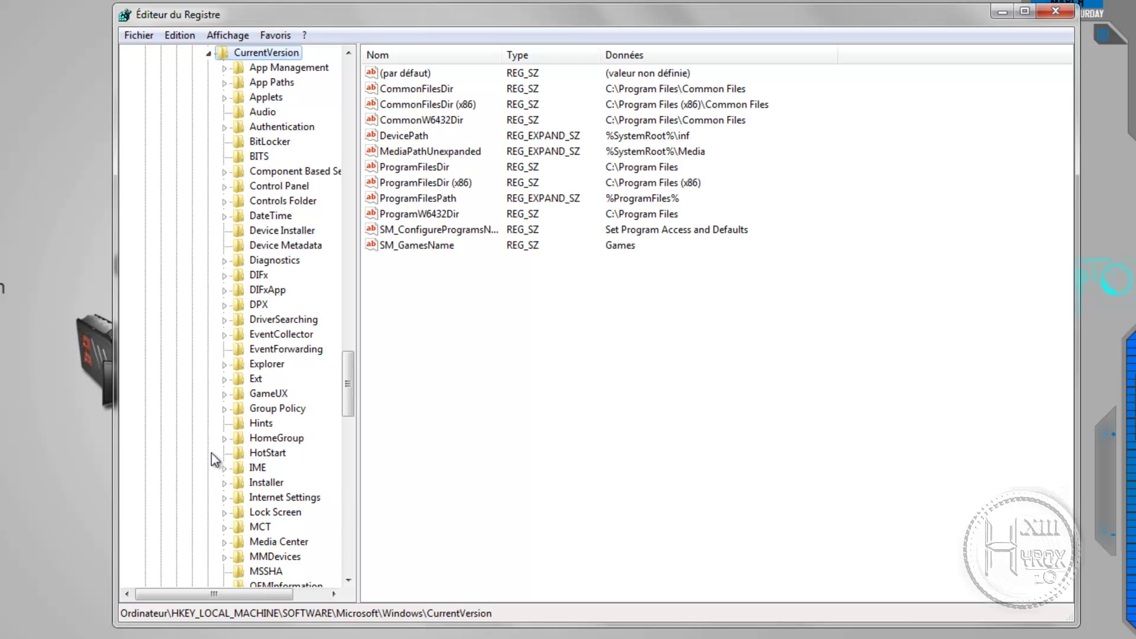
left_click(261, 363)
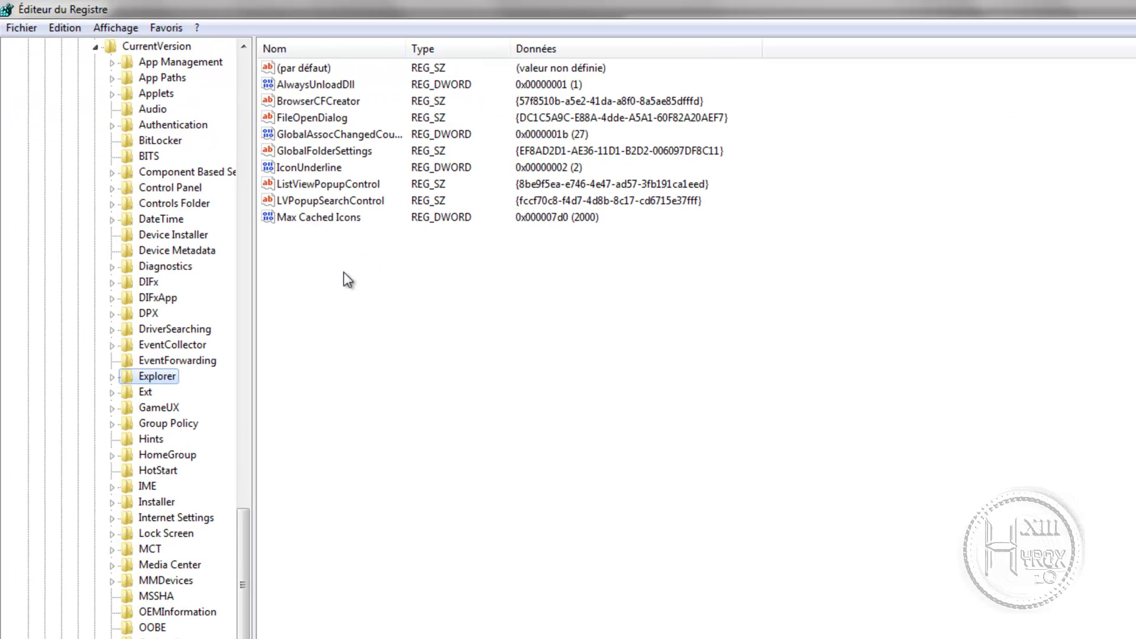
left_click_drag(257, 426, 317, 426)
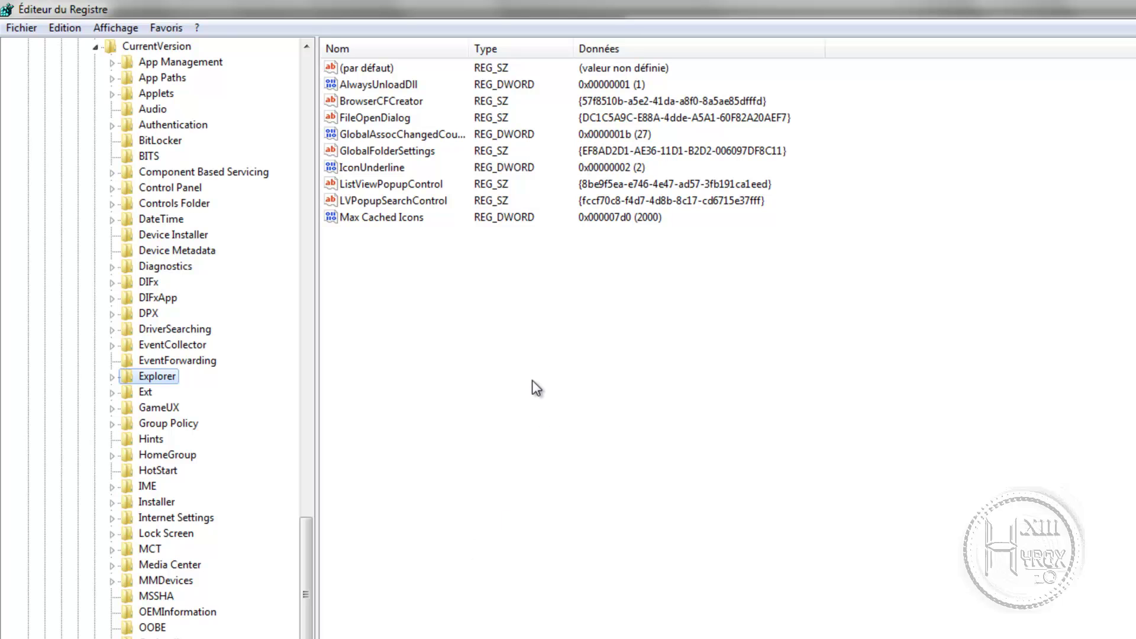
Step: Try to add a 32-bit DWORD value named AlwaysUnloadDll to the Explorer key, and delete the newly created value
right_click(495, 303)
mouse_move(549, 313)
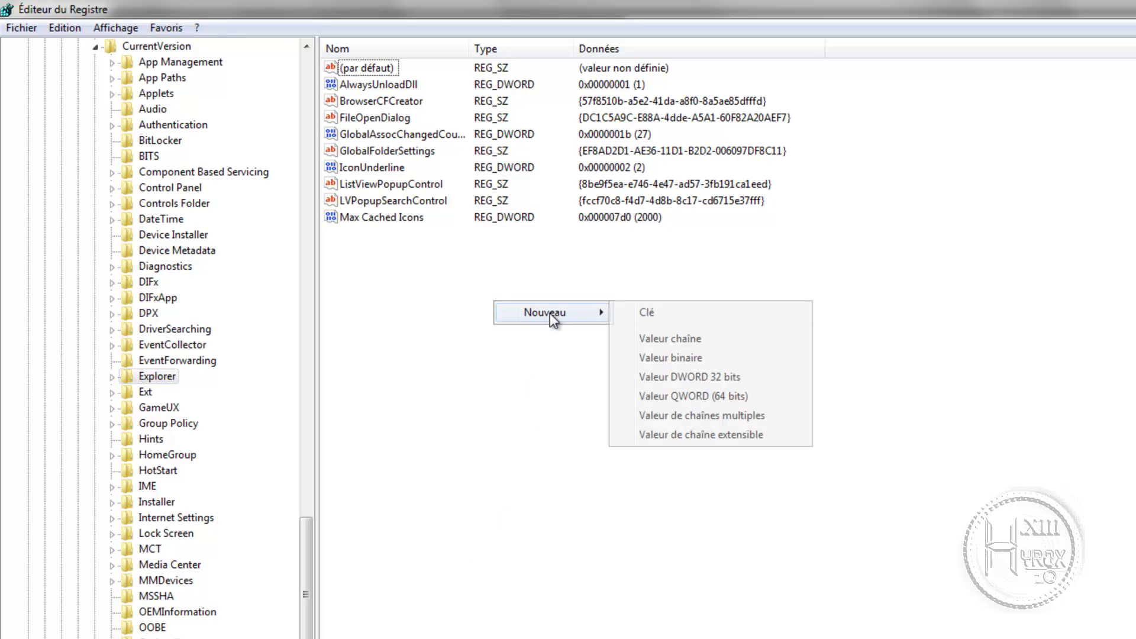
left_click(712, 378)
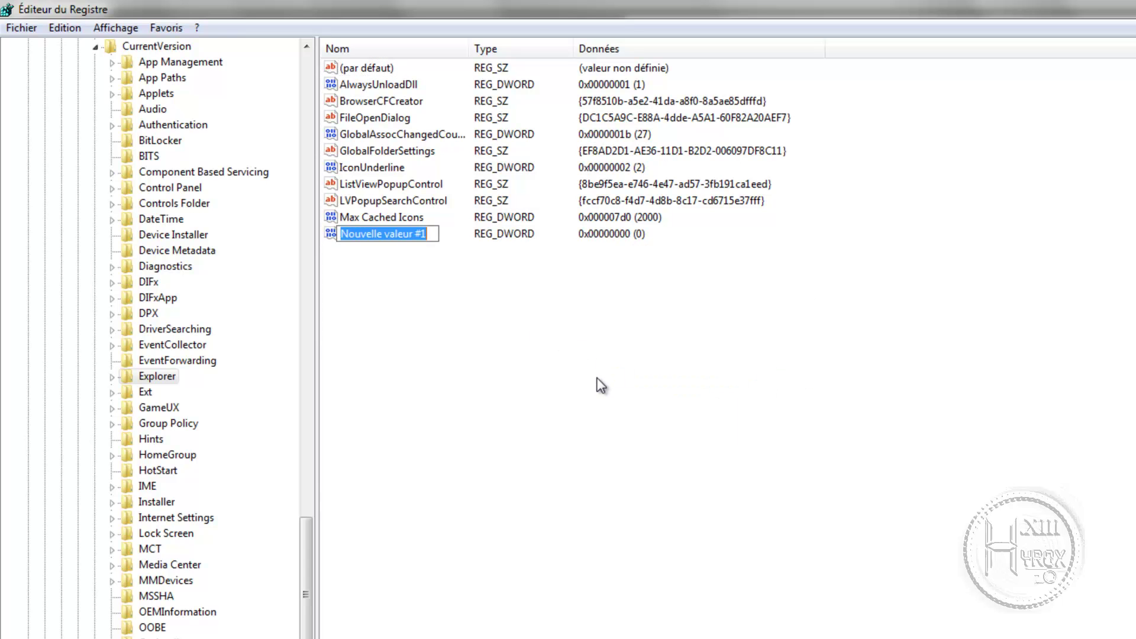
type("Always")
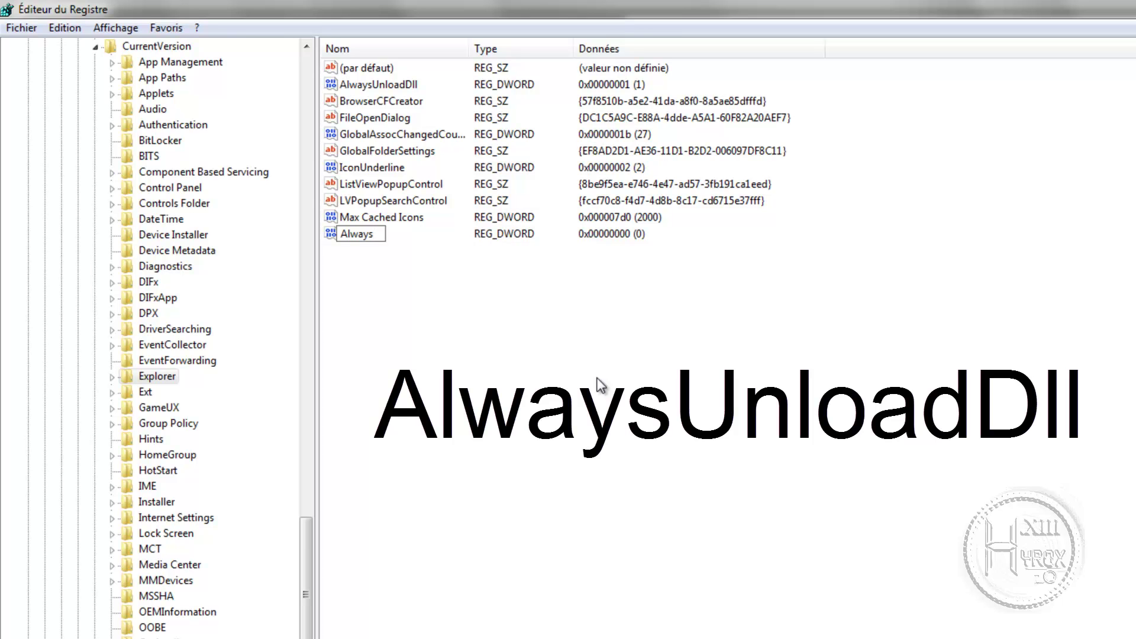
type("UnloadDll")
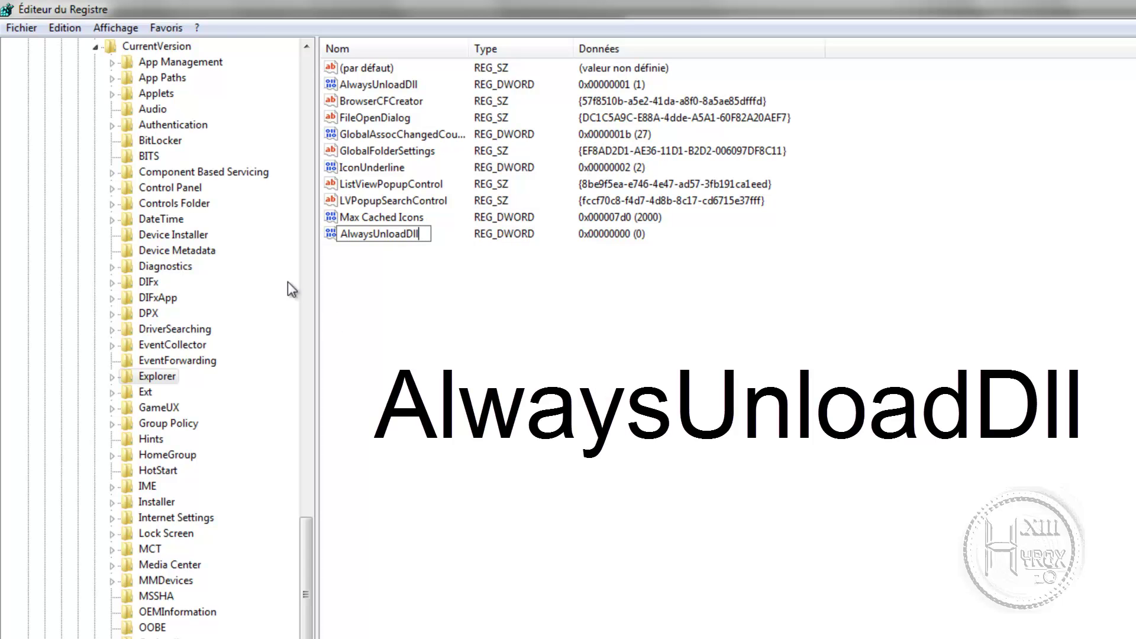
left_click(462, 303)
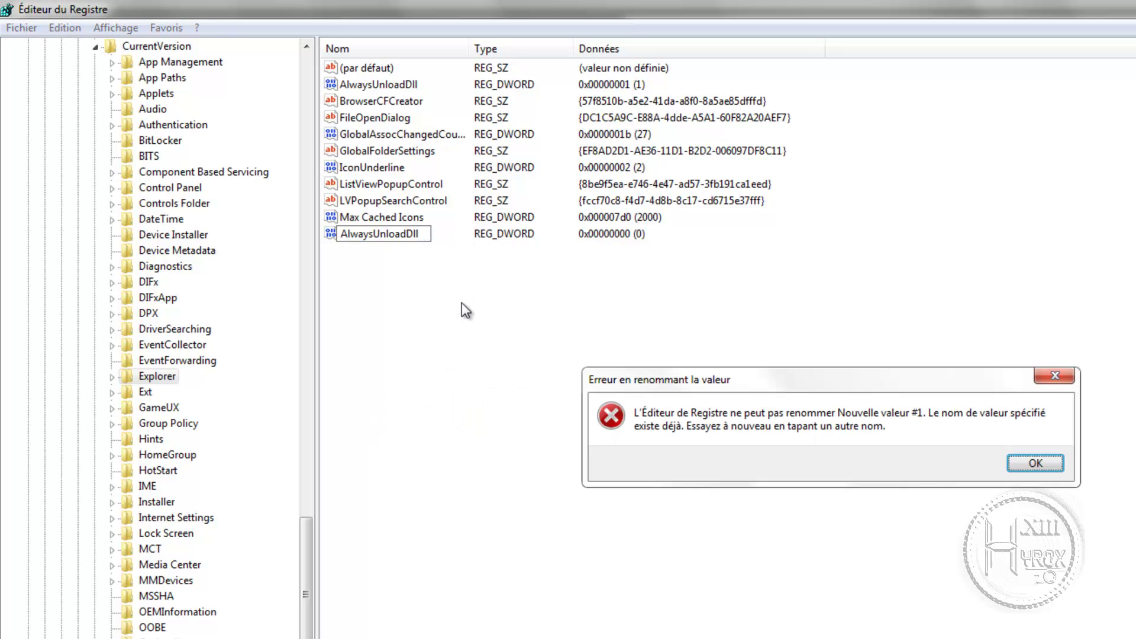
left_click(1016, 461)
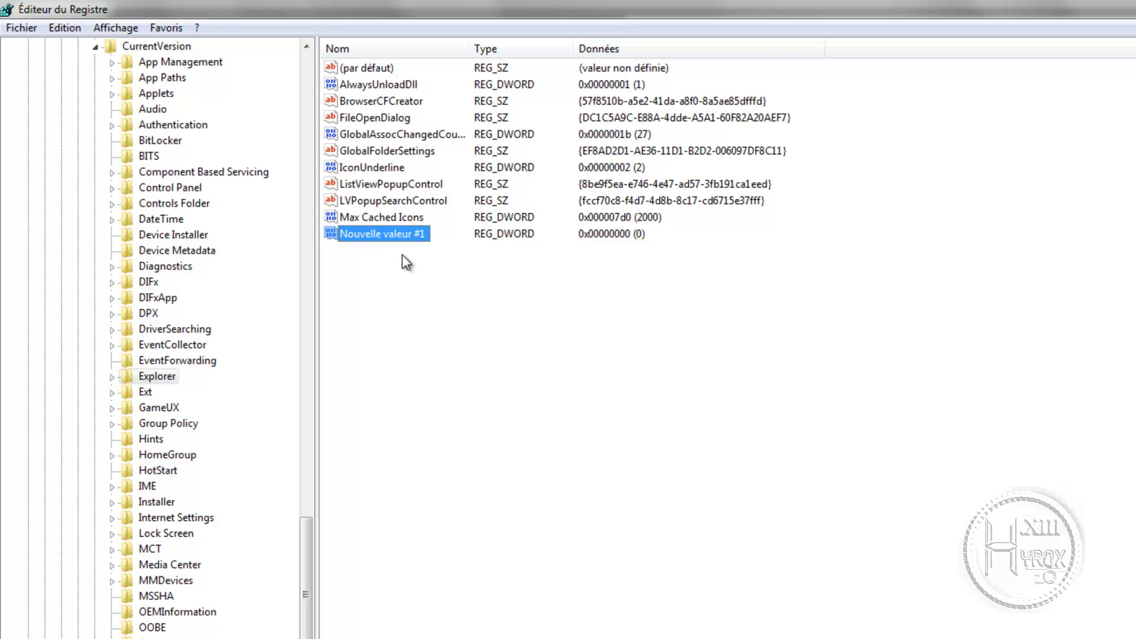
key("Delete")
left_click(964, 471)
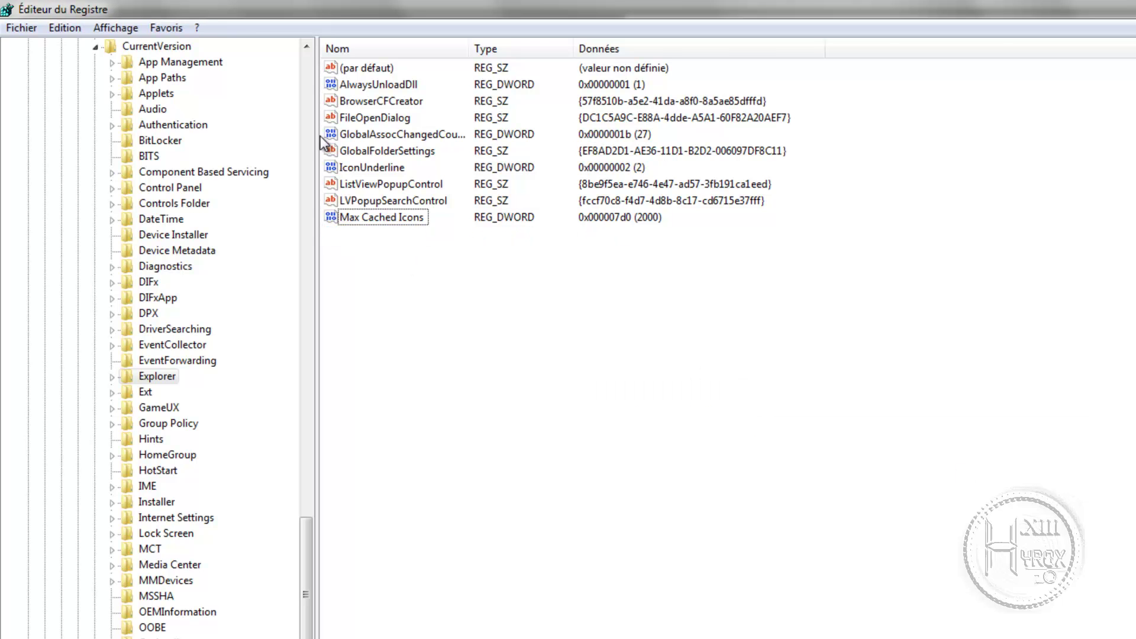
Step: Edit the existing AlwaysUnloadDll value in the Explorer key, keeping its data at 1 in hexadecimal base
left_click(357, 84)
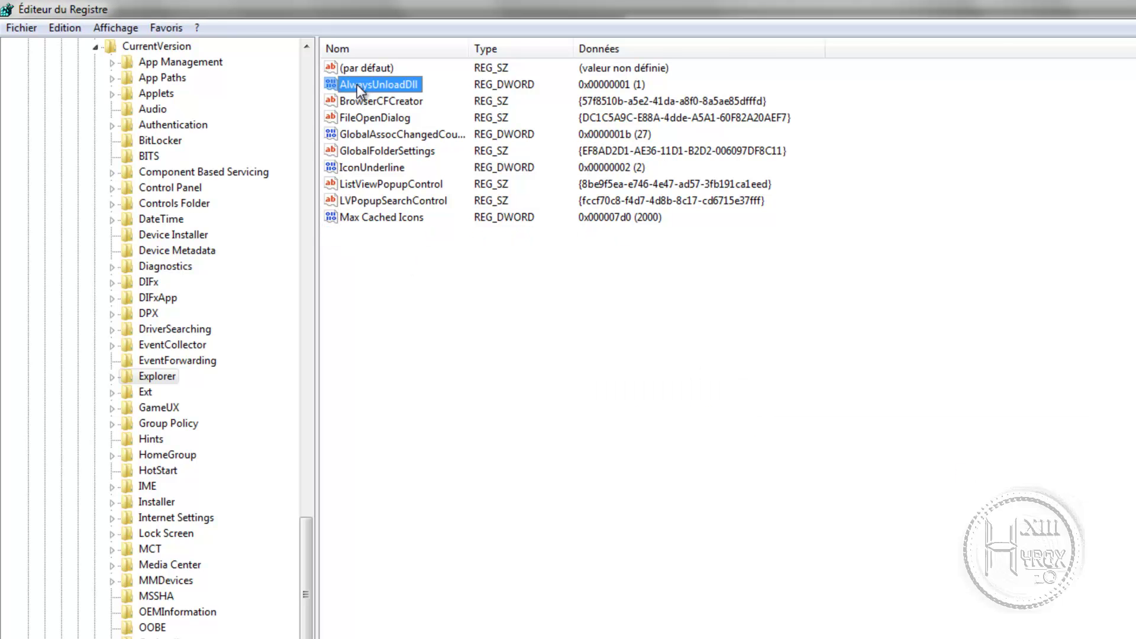
right_click(400, 92)
key("Return")
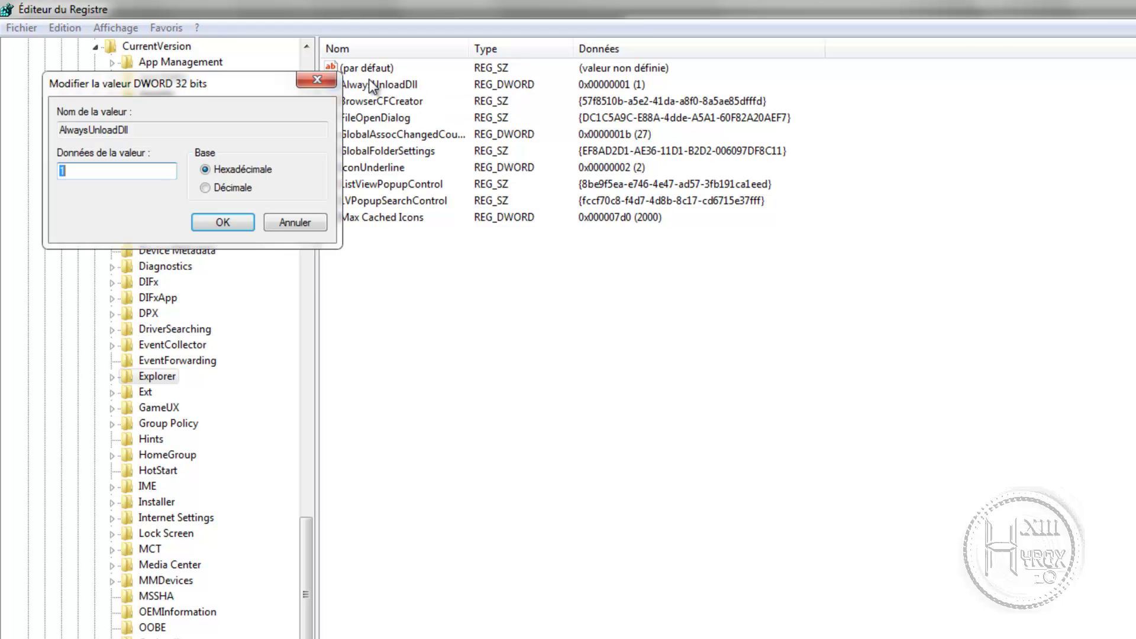
left_click_drag(190, 86, 522, 131)
left_click_drag(610, 127, 817, 152)
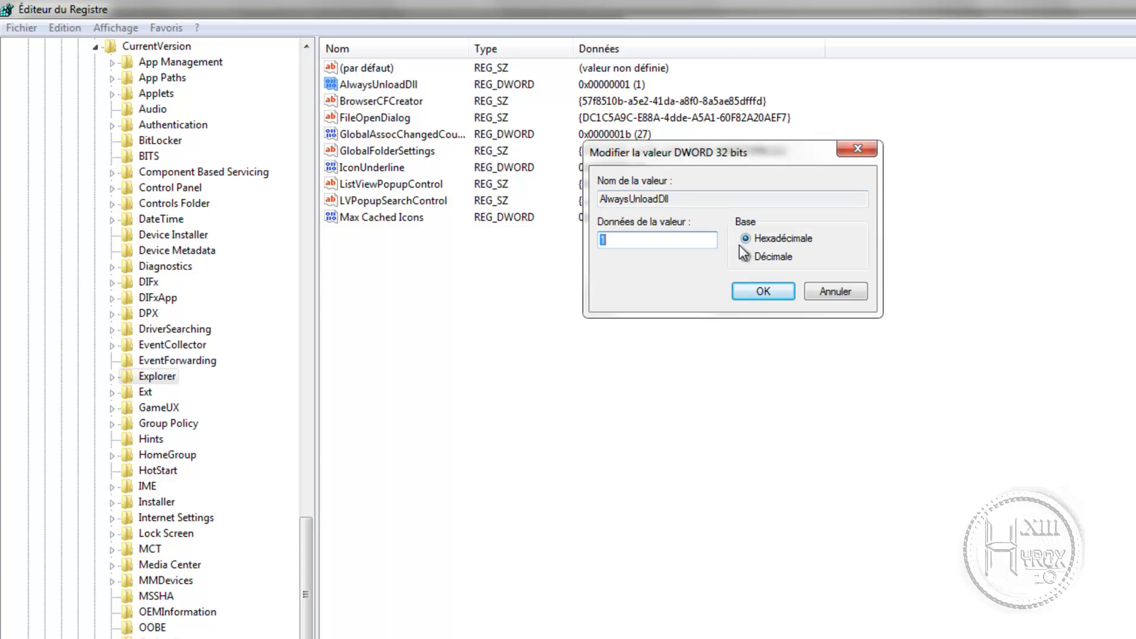
left_click(615, 242)
left_click(751, 293)
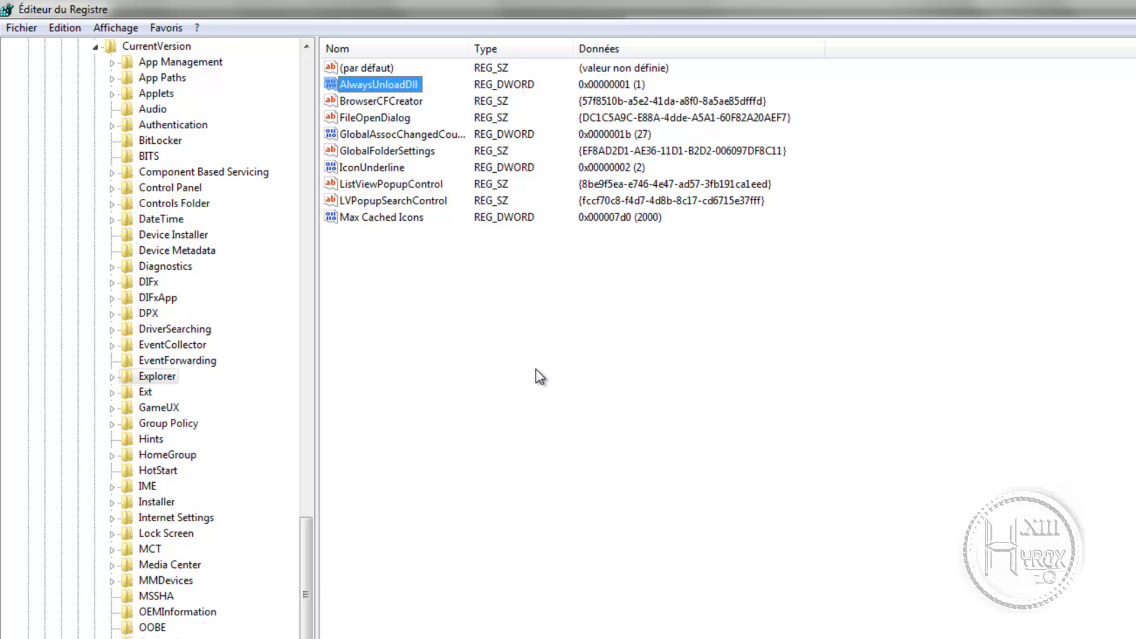
Step: Collapse the Windows key under SOFTWARE\Microsoft in the registry tree
left_click_drag(305, 607, 310, 542)
scroll(178, 473, "up", 5)
left_click(95, 580)
left_click(79, 567)
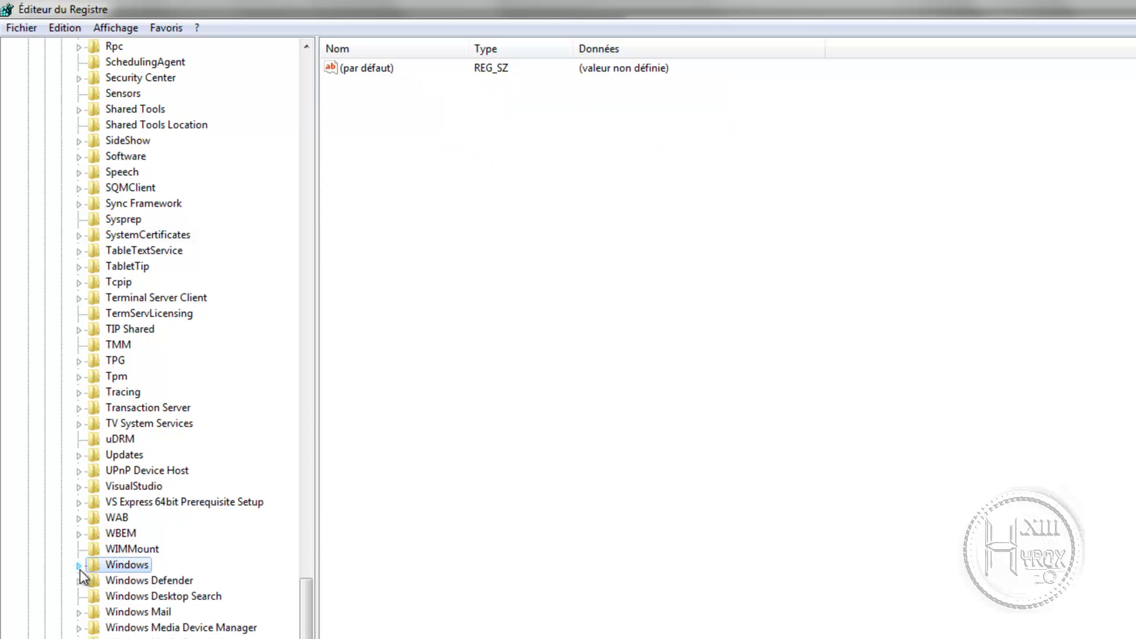
Step: Collapse the Microsoft, SOFTWARE and HKEY_LOCAL_MACHINE keys in the registry tree
scroll(306, 609, "up", 1)
left_click_drag(306, 603, 335, 89)
left_click(62, 487)
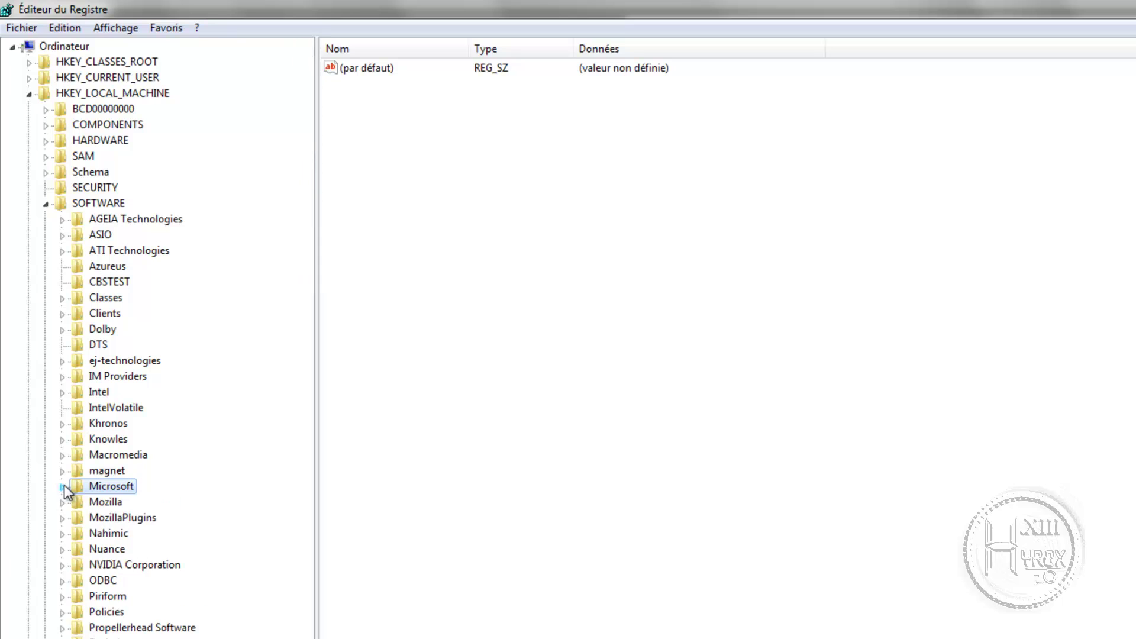
left_click(46, 204)
left_click(28, 93)
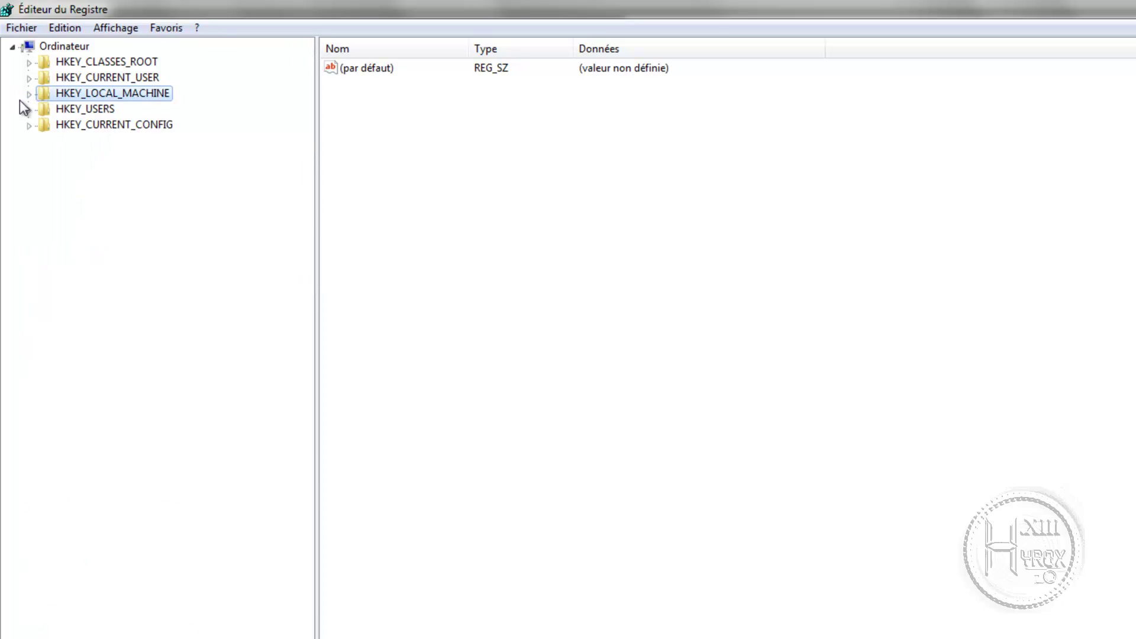
Step: Go to the HKEY_LOCAL_MACHINE\SYSTEM\CurrentControlSet\Control\Session Manager\Memory Management key
left_click(29, 94)
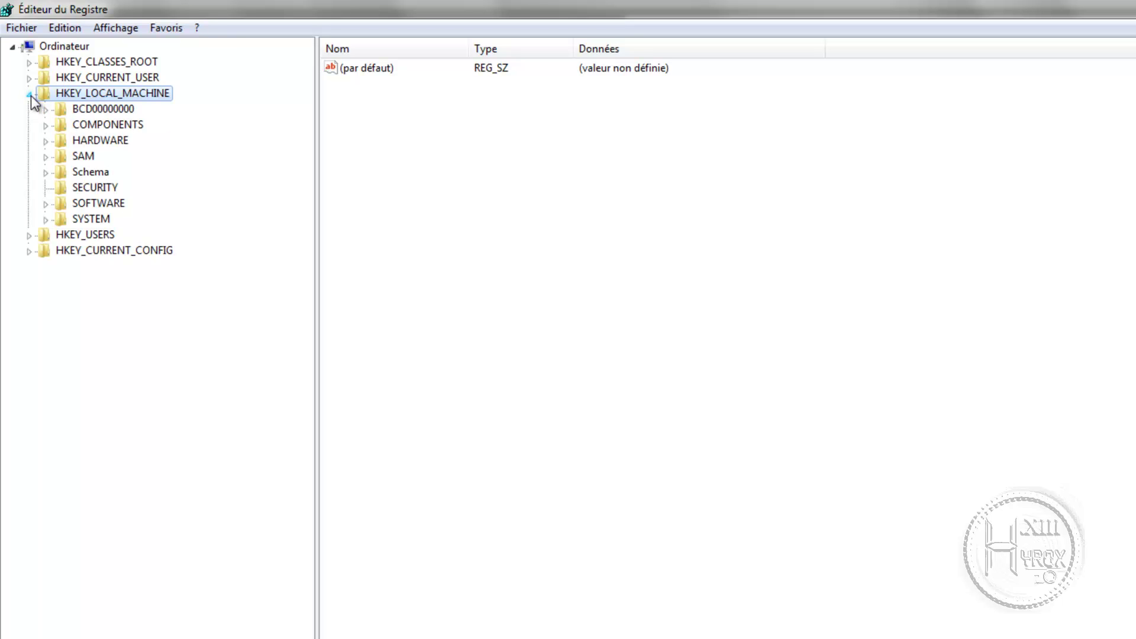
left_click(46, 219)
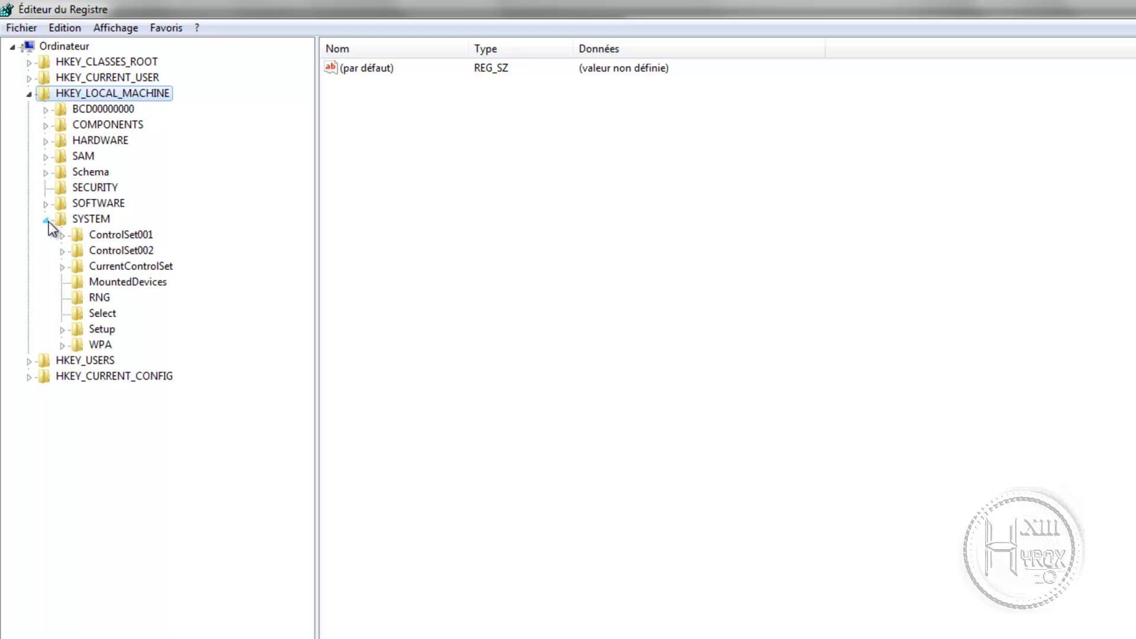
left_click(68, 267)
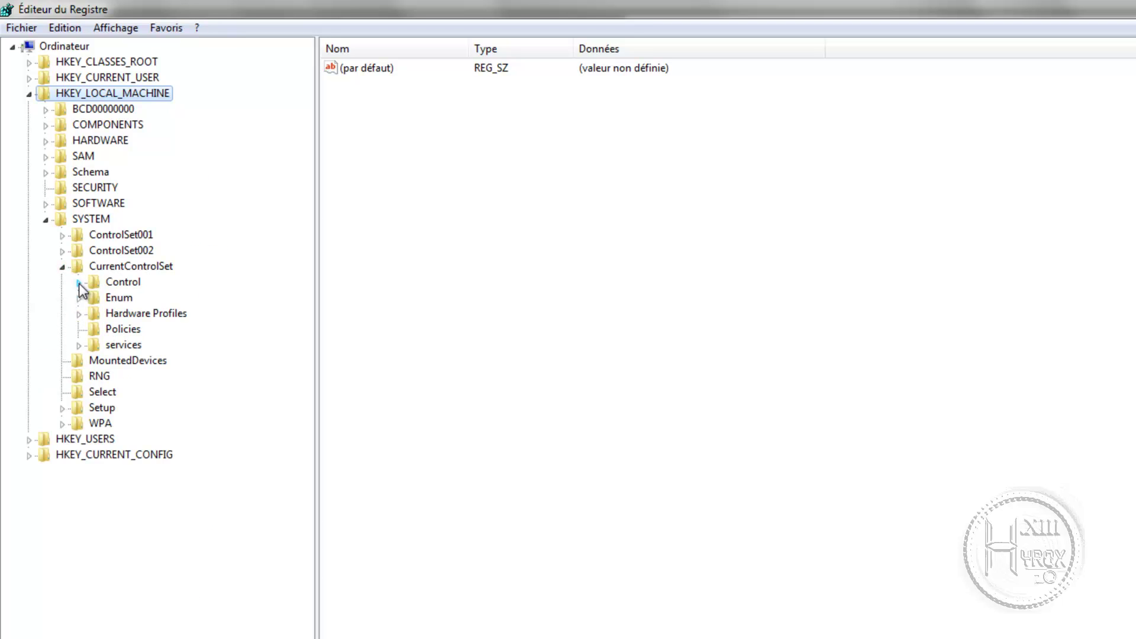
left_click(79, 283)
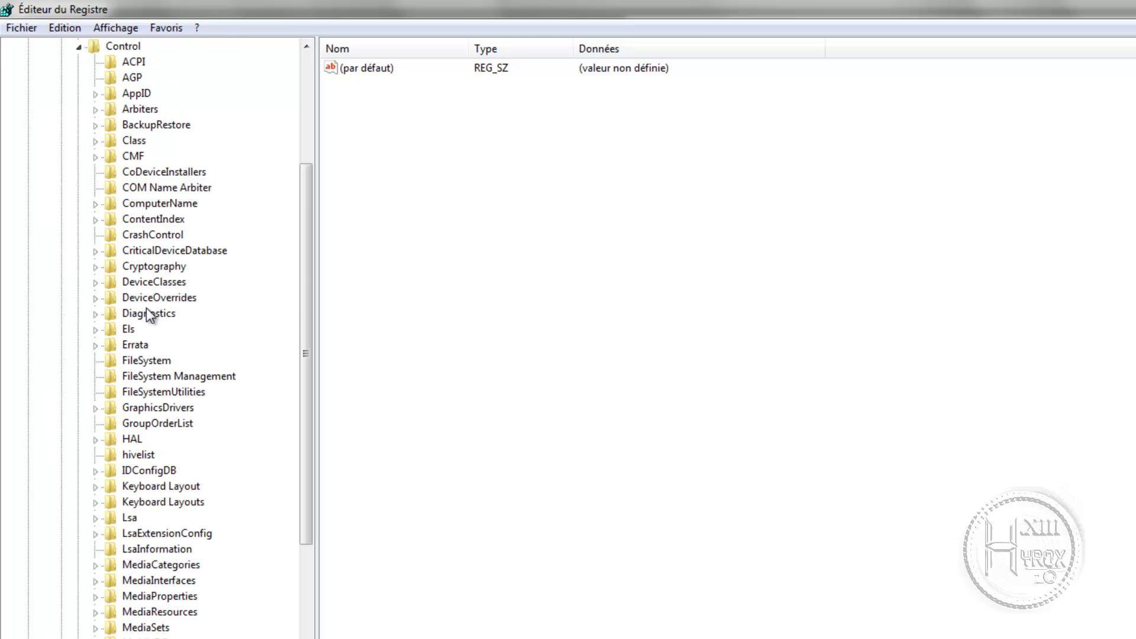
scroll(145, 311, "down", 12)
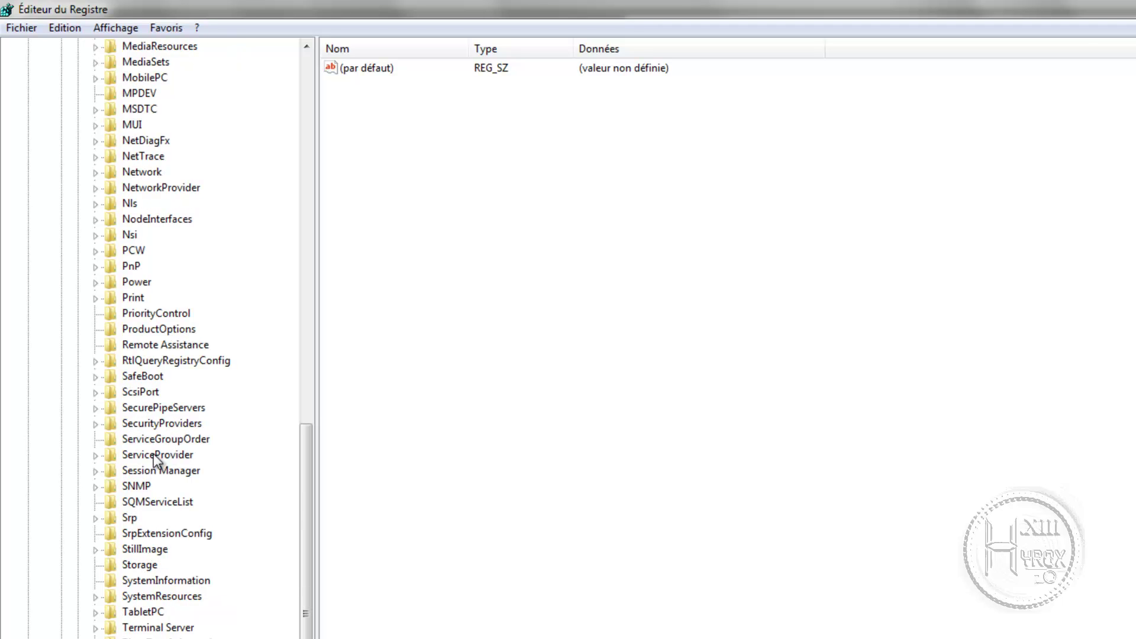
left_click(148, 471)
left_click(96, 471)
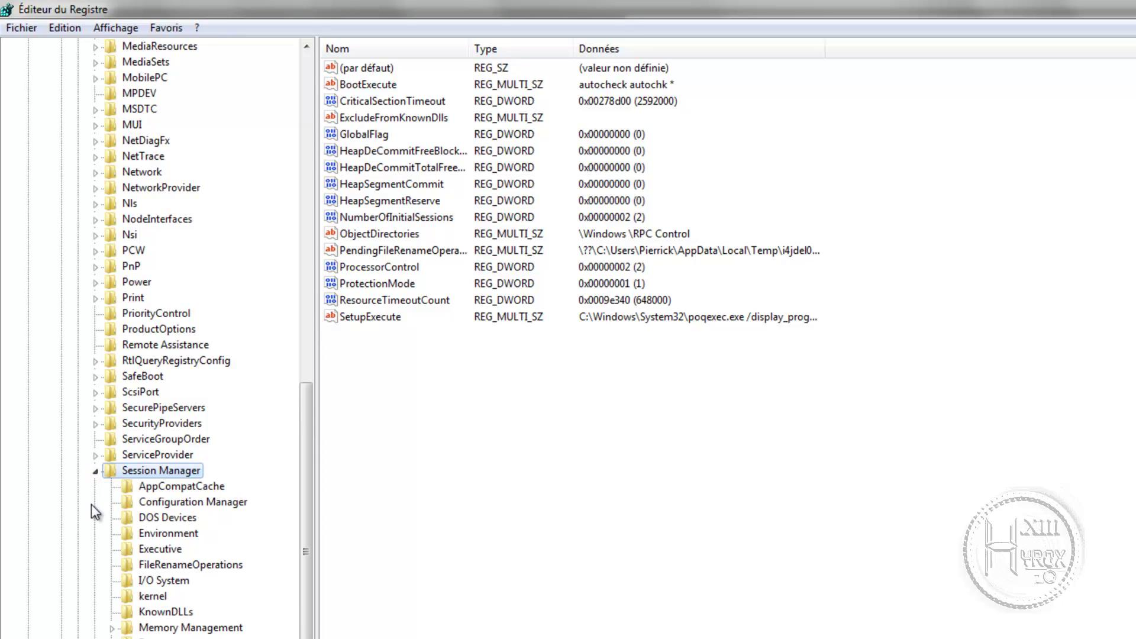
left_click(189, 629)
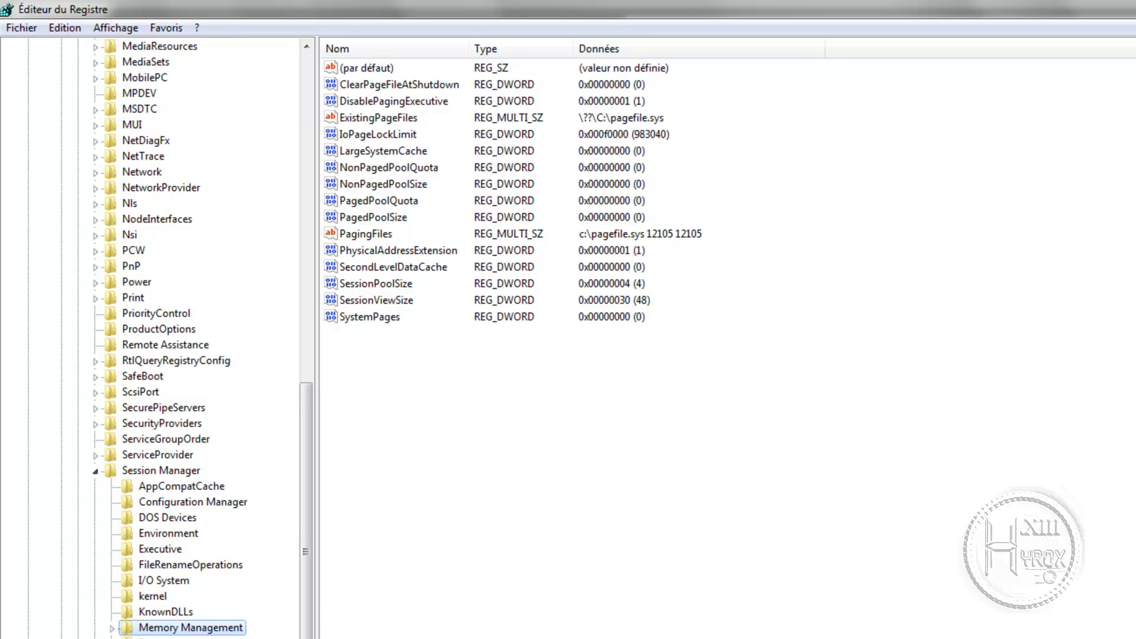
Step: Try to add a 32-bit DWORD value named IoPageLockLimit to the Memory Management key, and delete the newly created value
right_click(490, 380)
mouse_move(503, 390)
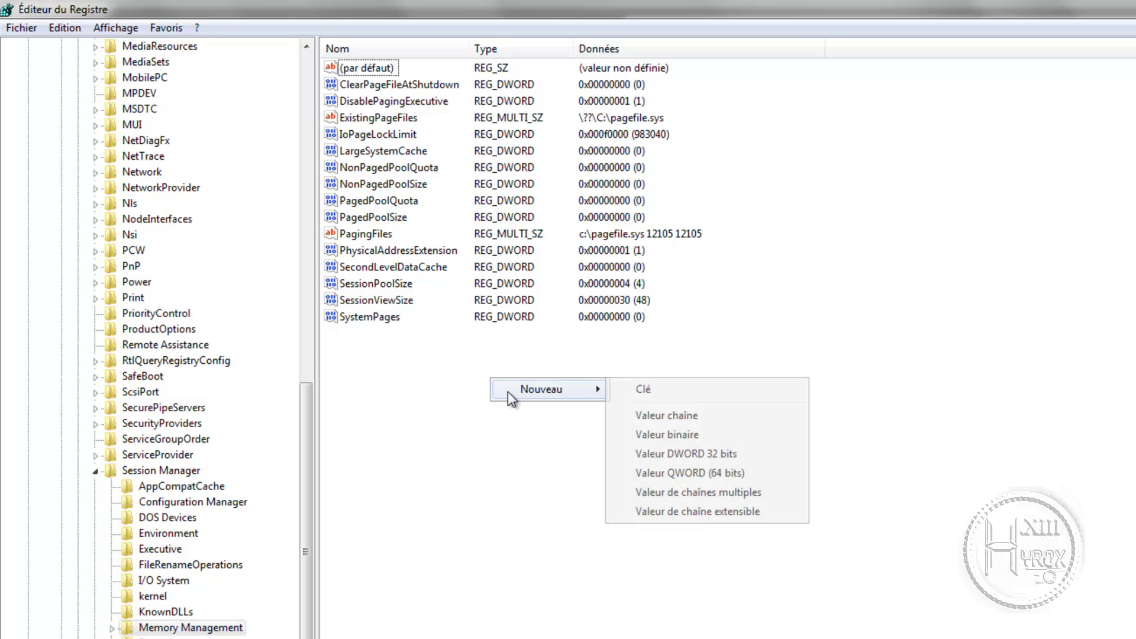
left_click(684, 453)
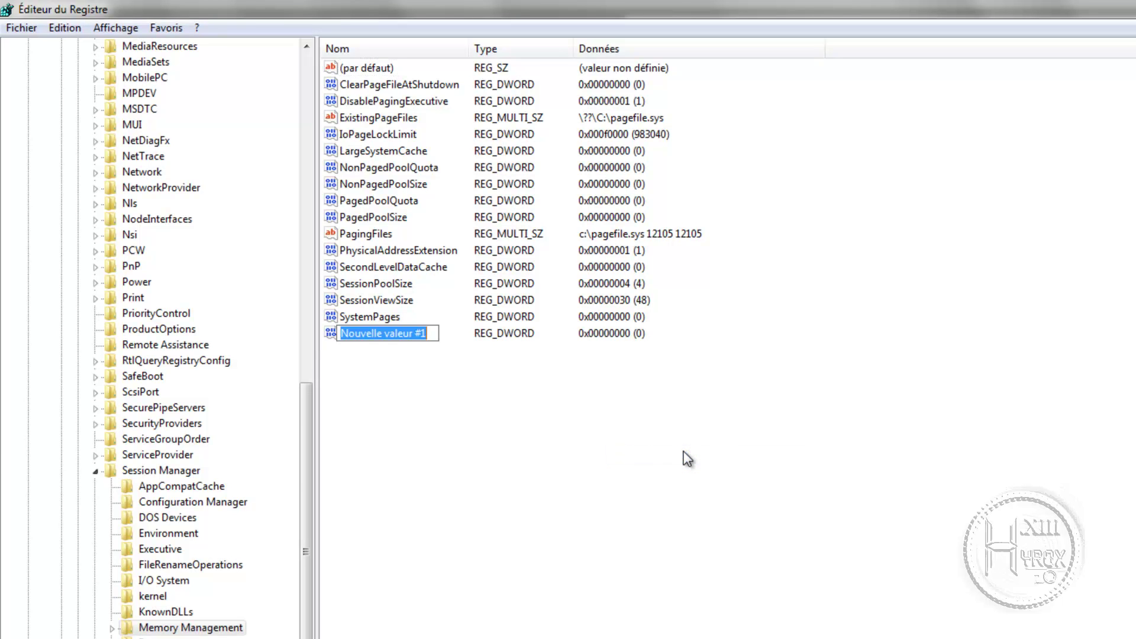
type("Io")
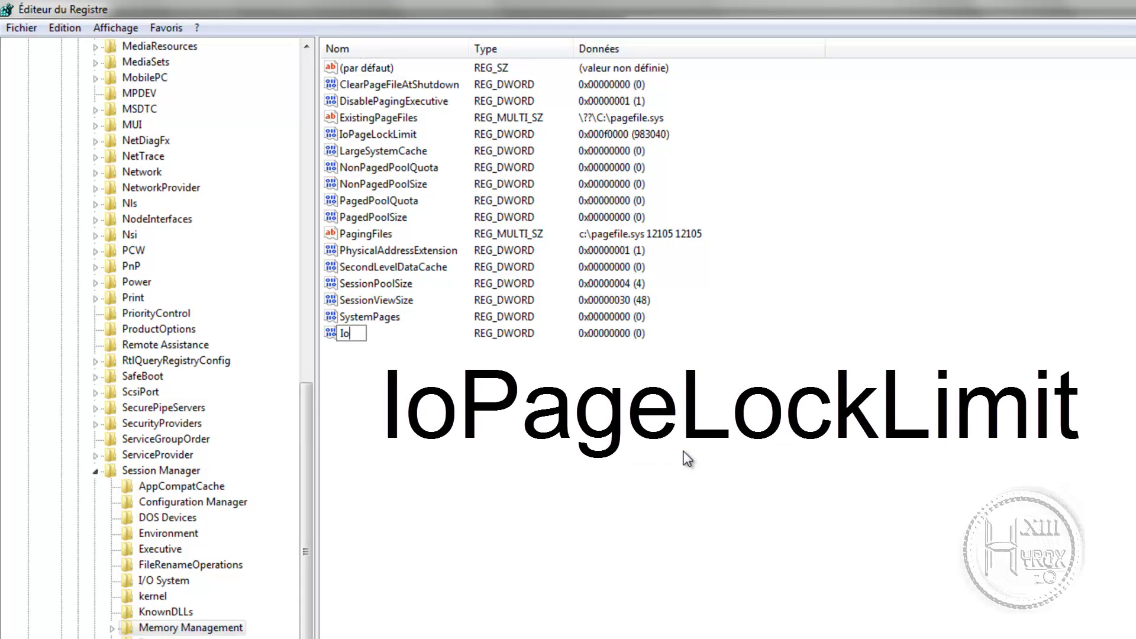
type("PageLockL")
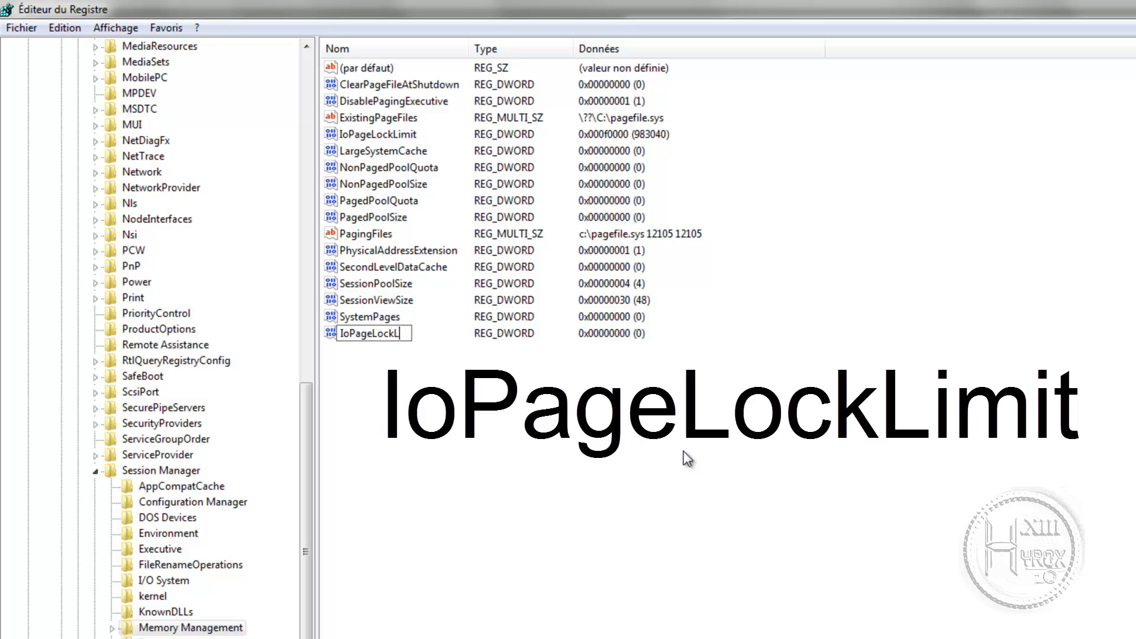
type("imit")
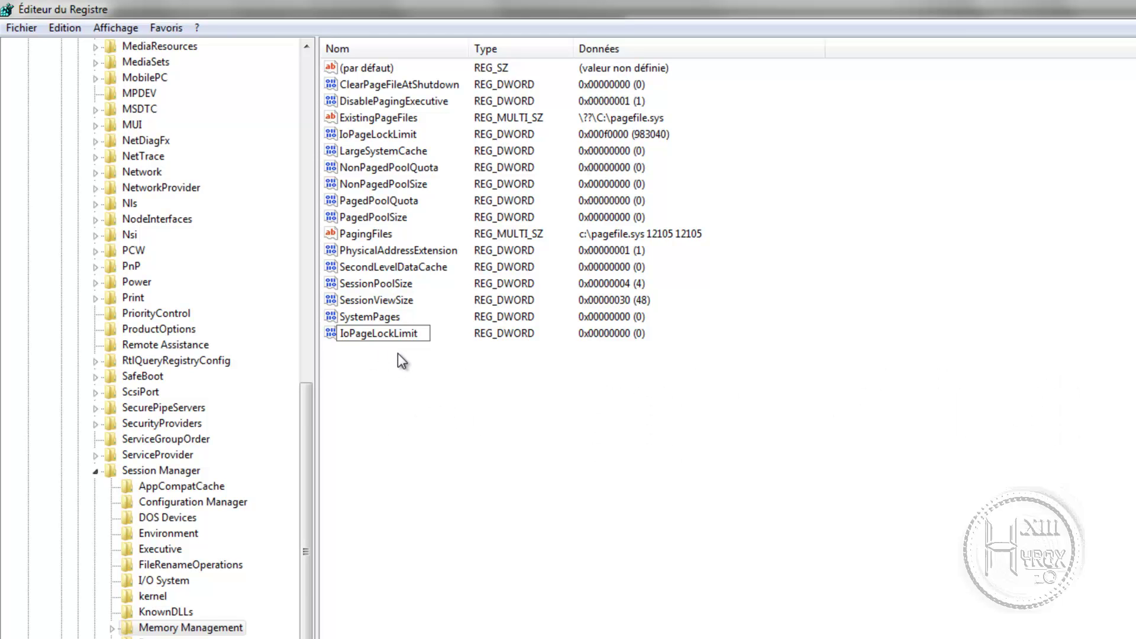
key("Return")
left_click(1016, 465)
key("Delete")
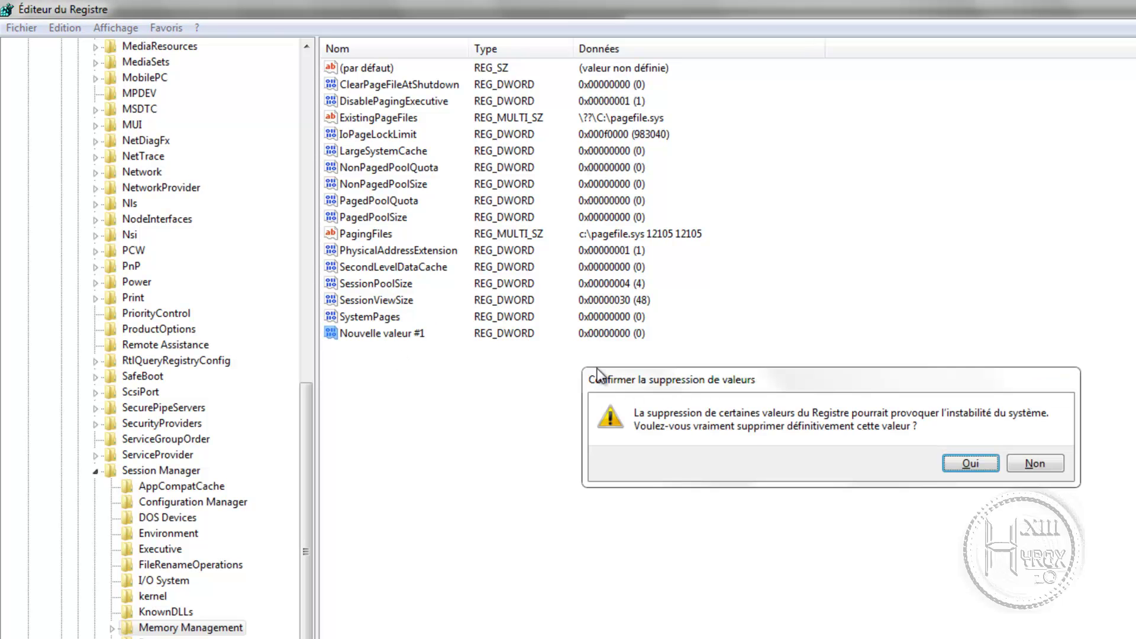
left_click(966, 464)
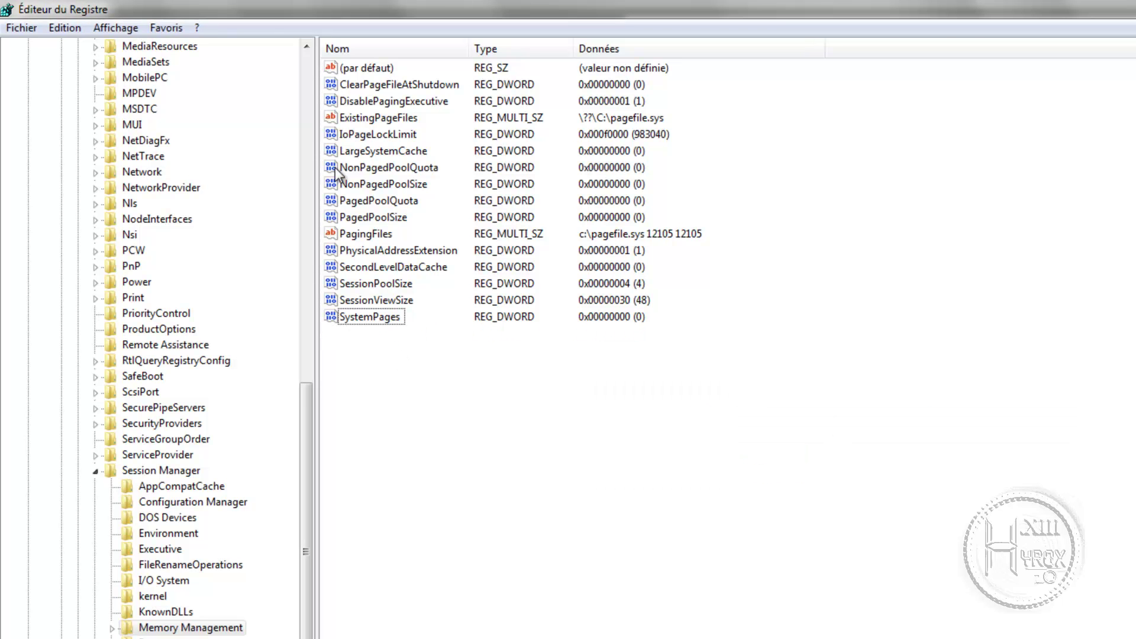
Step: Edit the existing IoPageLockLimit value in the Memory Management key, keeping its data at f0000 in hexadecimal base
left_click(369, 137)
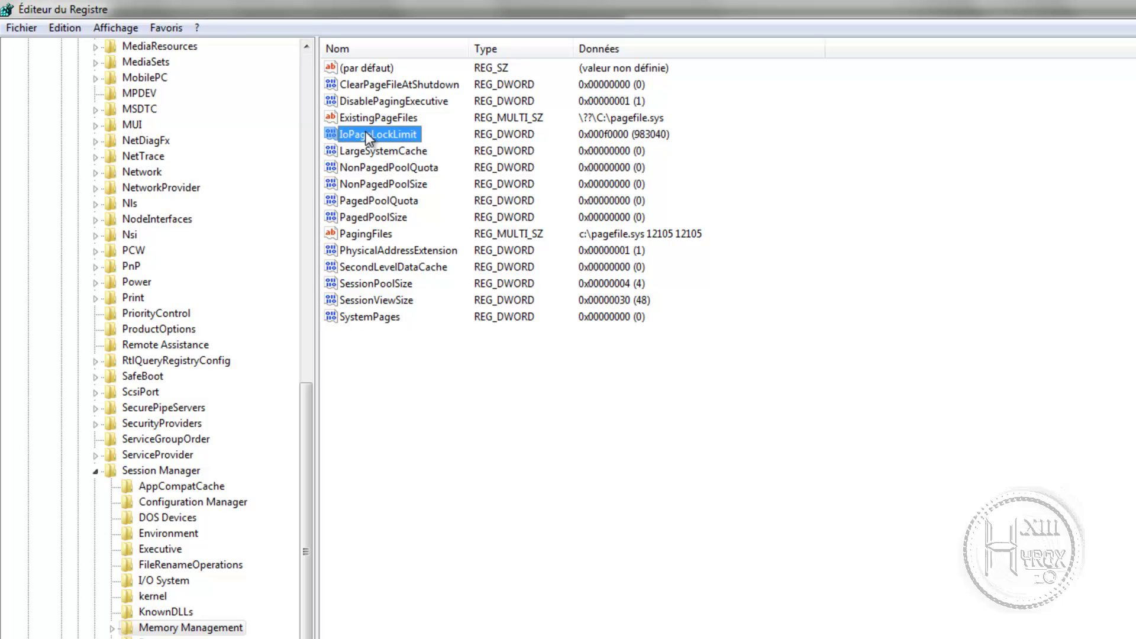
double_click(367, 137)
left_click_drag(225, 96, 661, 285)
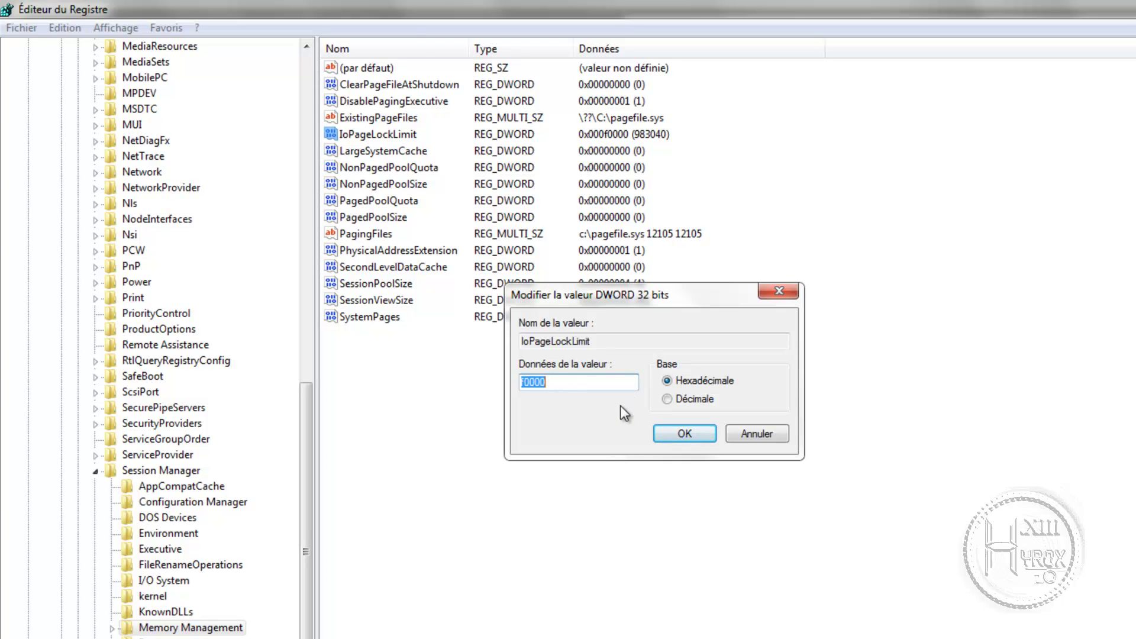
left_click(545, 382)
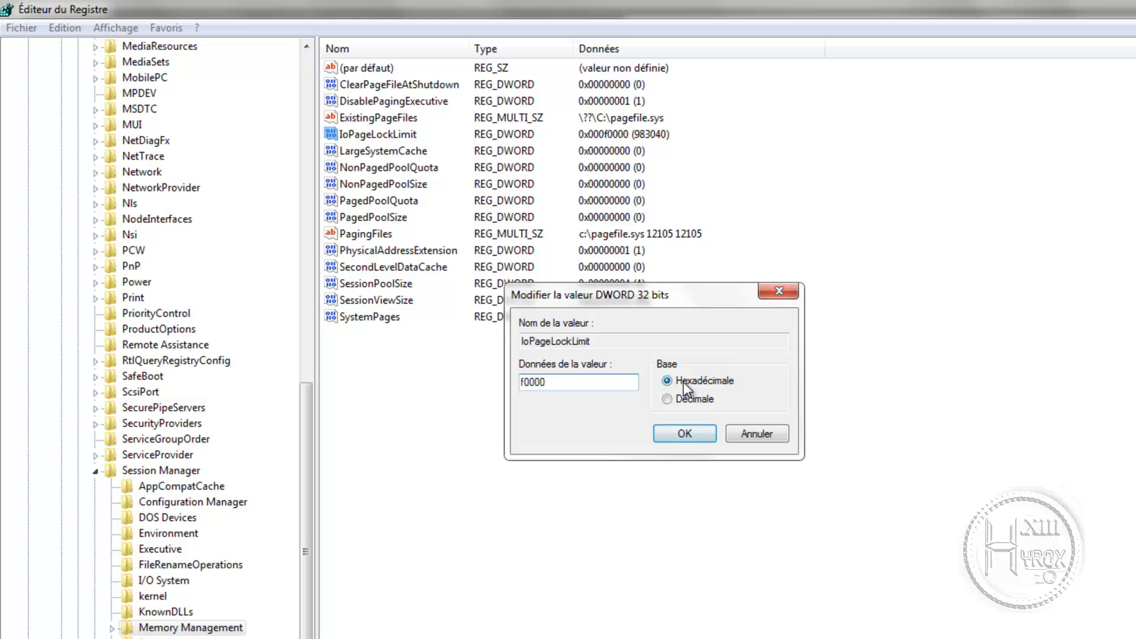
left_click(684, 432)
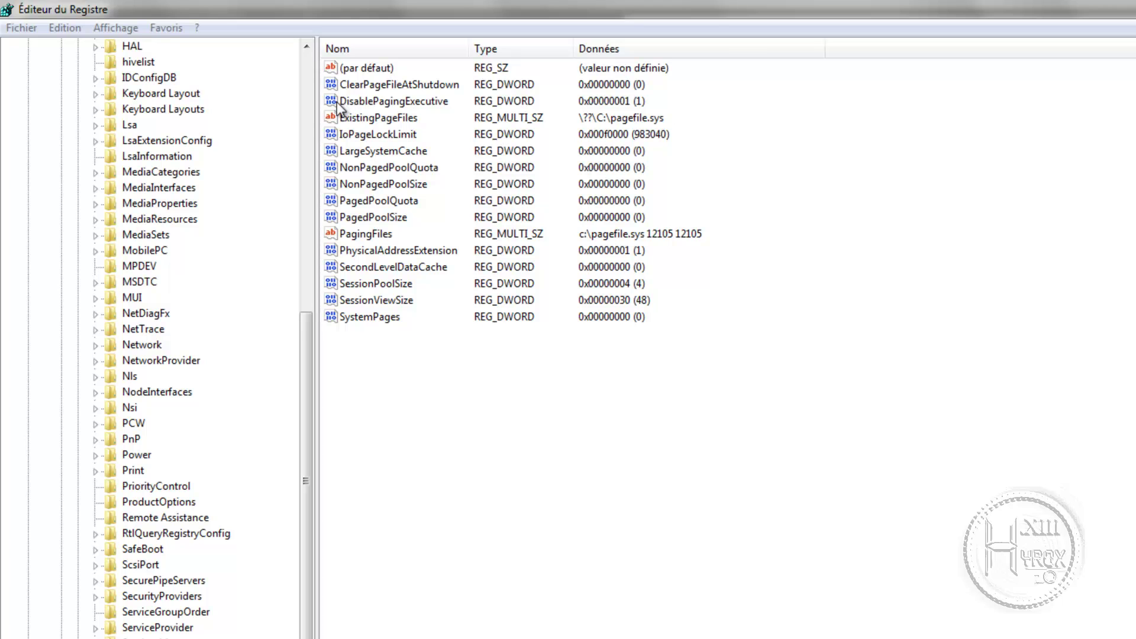
Step: Try to add a 32-bit DWORD value named DisablePagingExecutive to the Memory Management key, and delete the newly created value
left_click(355, 101)
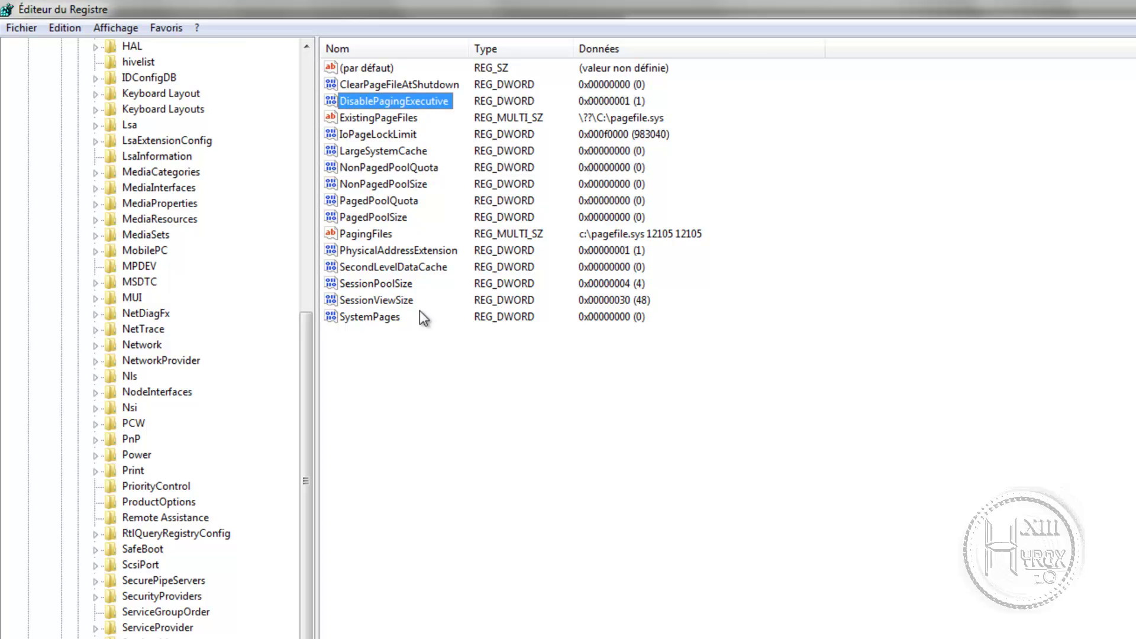
right_click(500, 391)
mouse_move(561, 402)
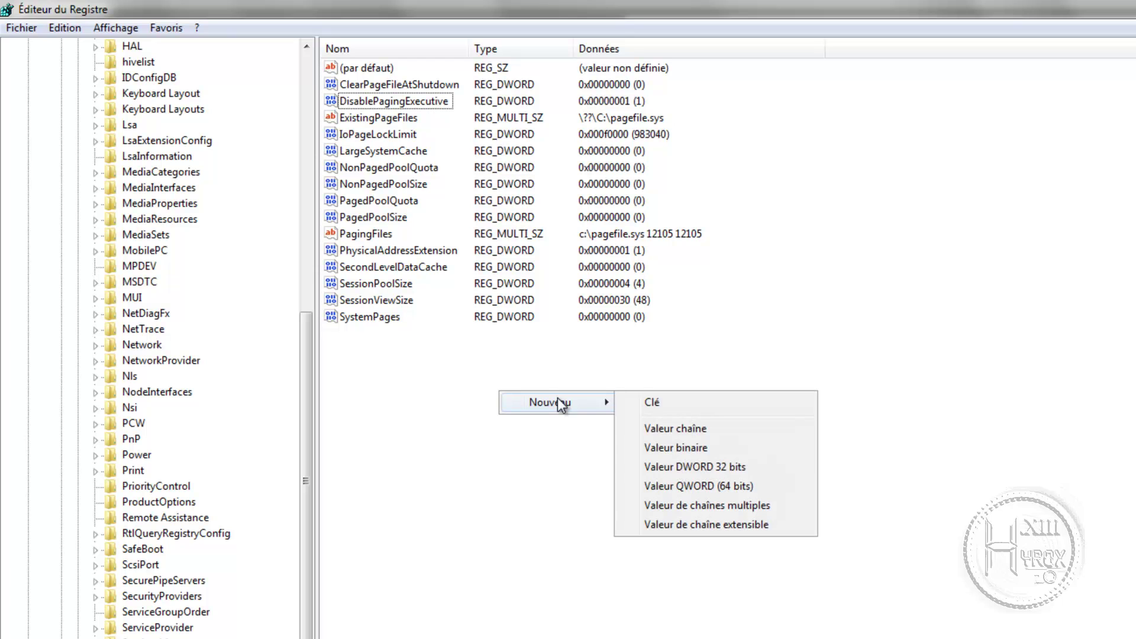
left_click(742, 471)
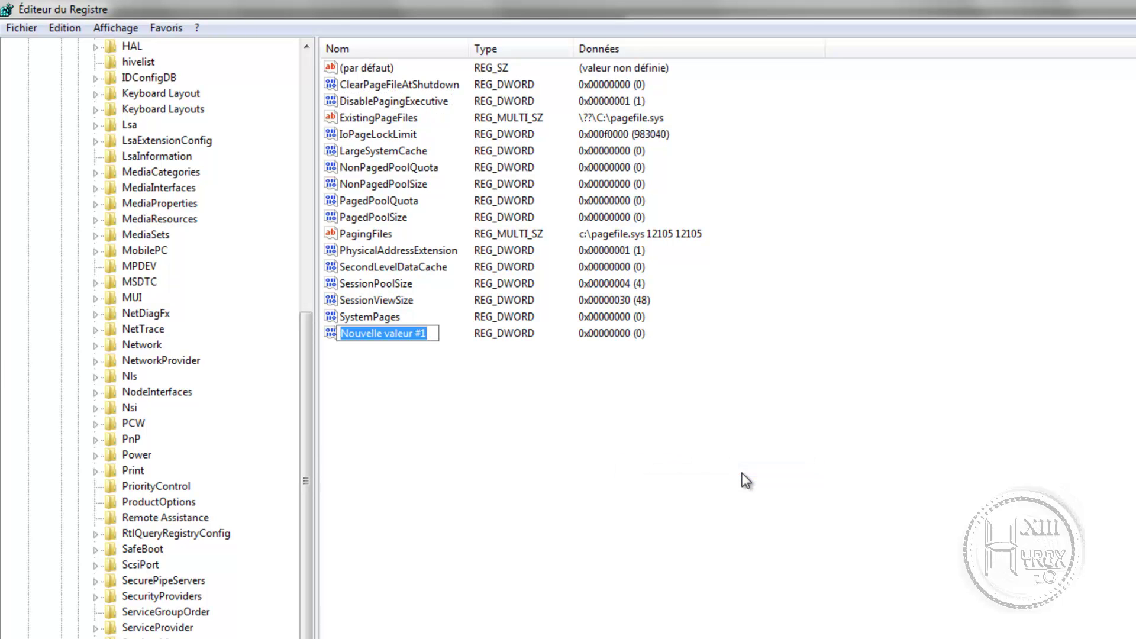
type("DisablePagingExecutive")
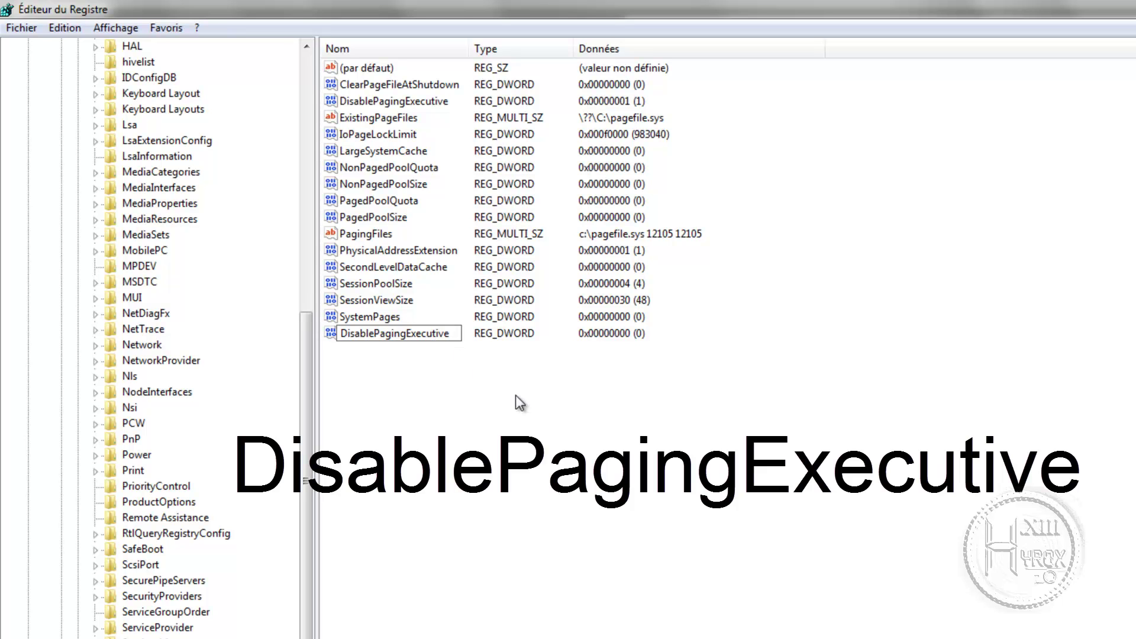
left_click(539, 423)
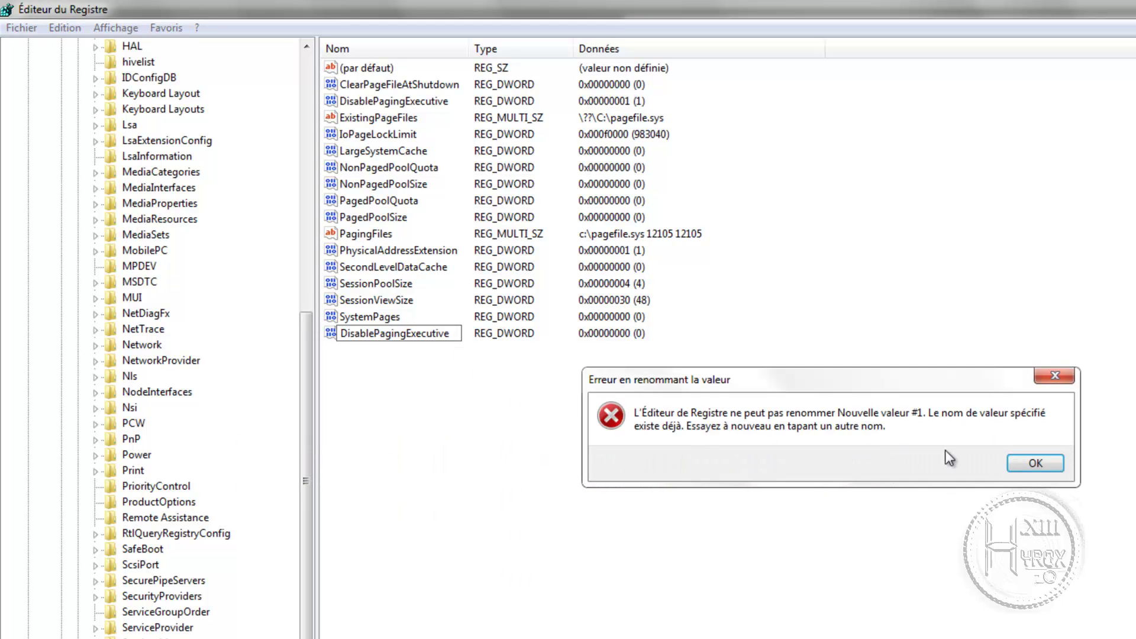
left_click(1029, 462)
key("Delete")
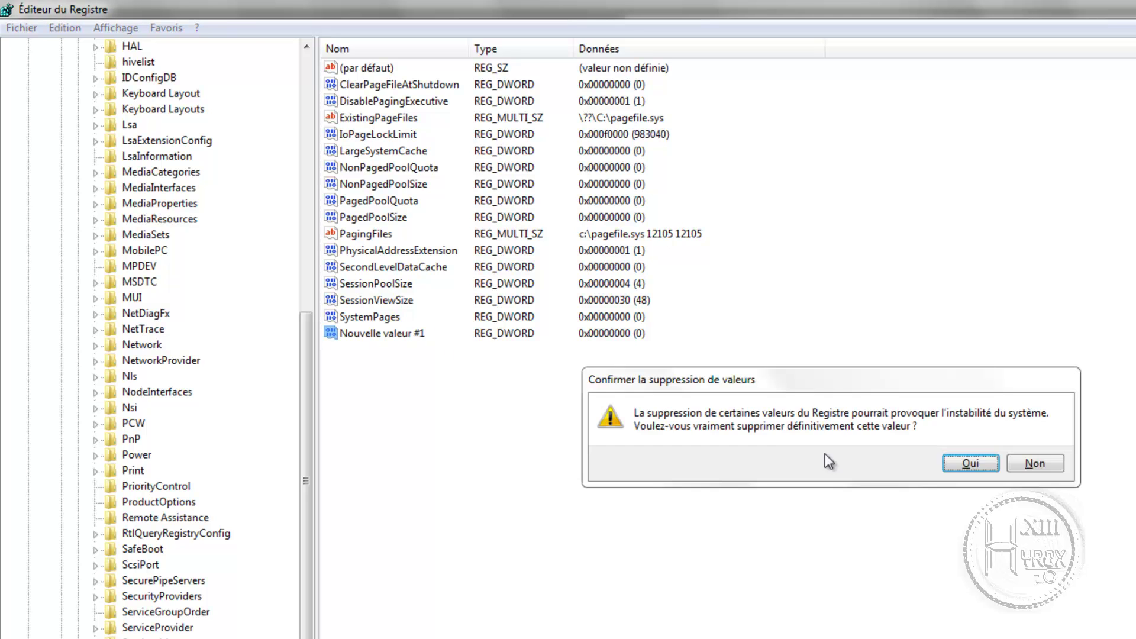
left_click(879, 466)
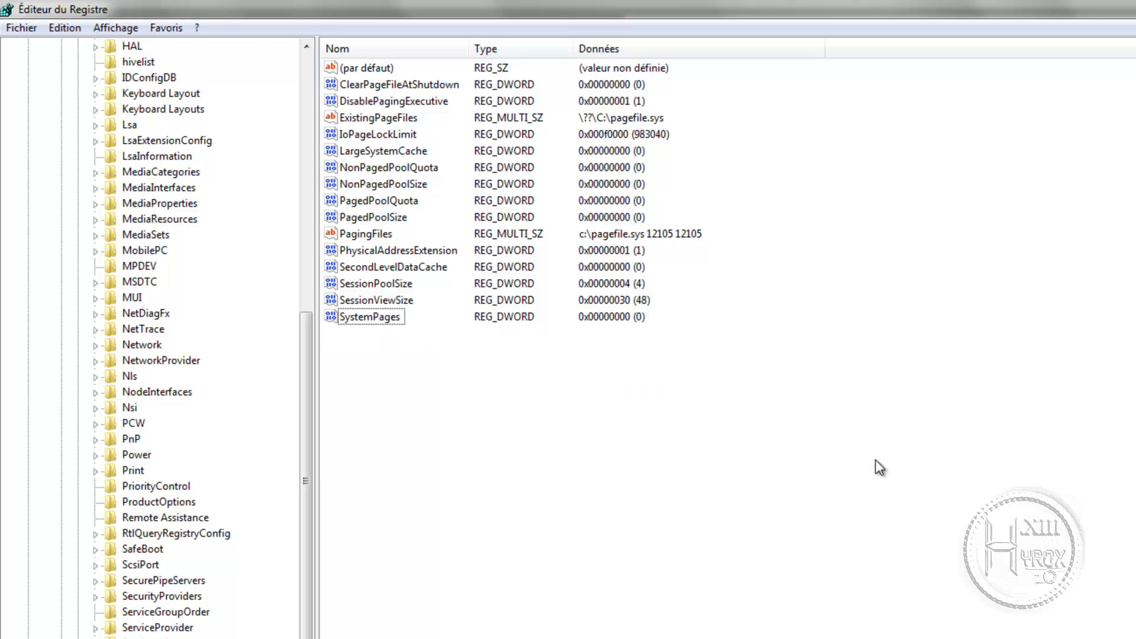
Step: Edit the existing DisablePagingExecutive value, keeping its data at 1 in hexadecimal base
double_click(406, 104)
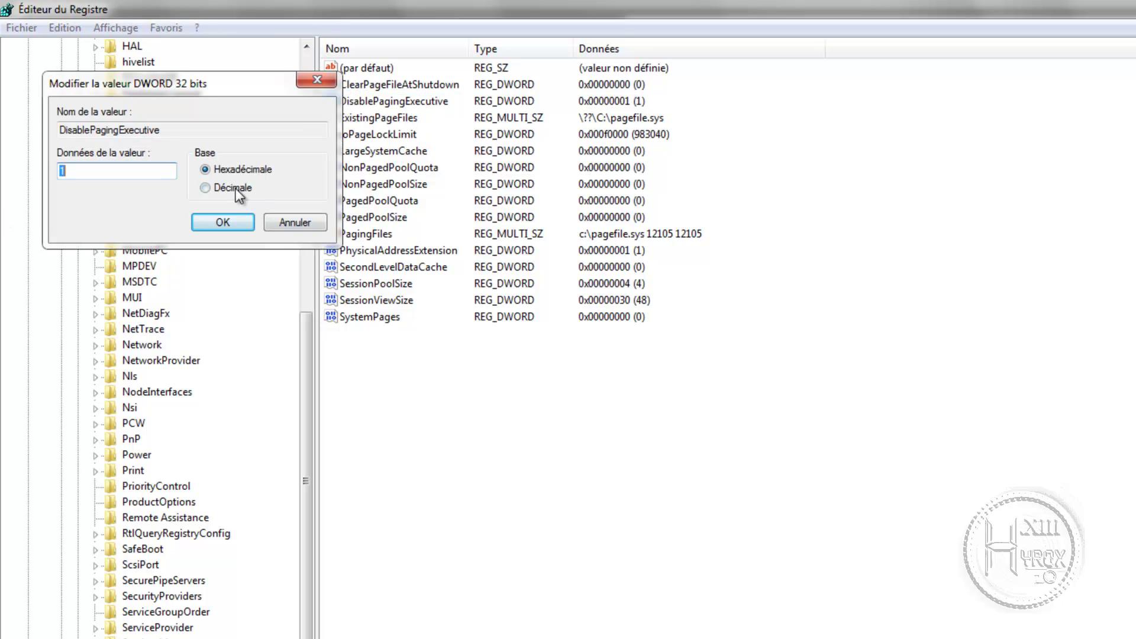
left_click(109, 171)
left_click(229, 221)
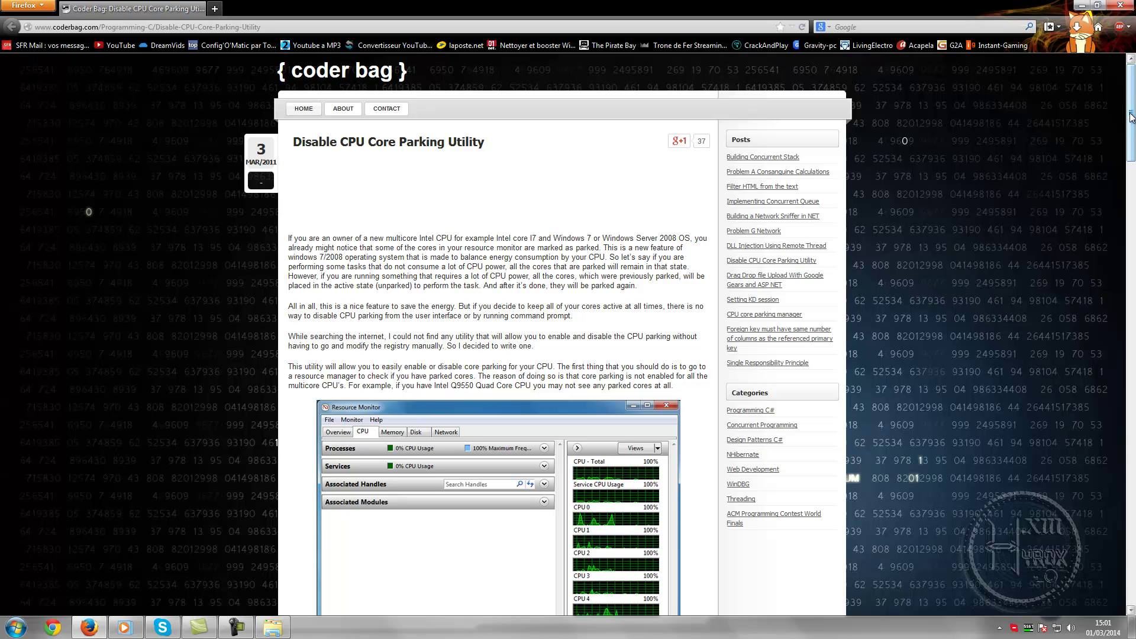
Step: Minimize the browser showing the core parking utility page, and extract the Unpark-CPU-App archive in place in the Téléchargements folder
left_click_drag(1132, 116, 1131, 307)
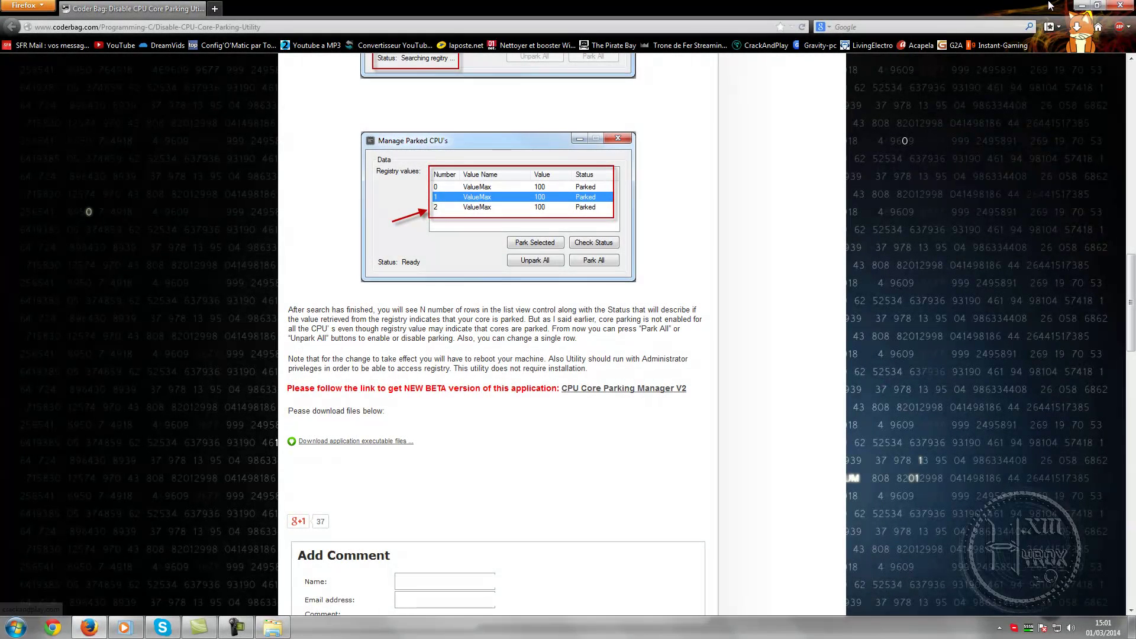
left_click(1084, 7)
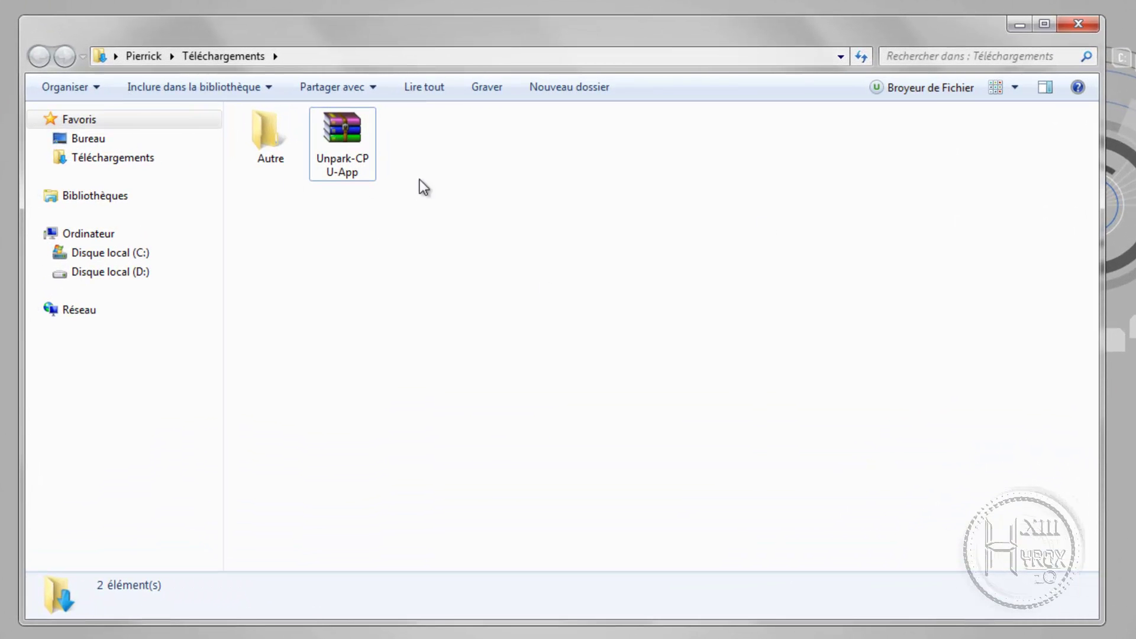
left_click(355, 176)
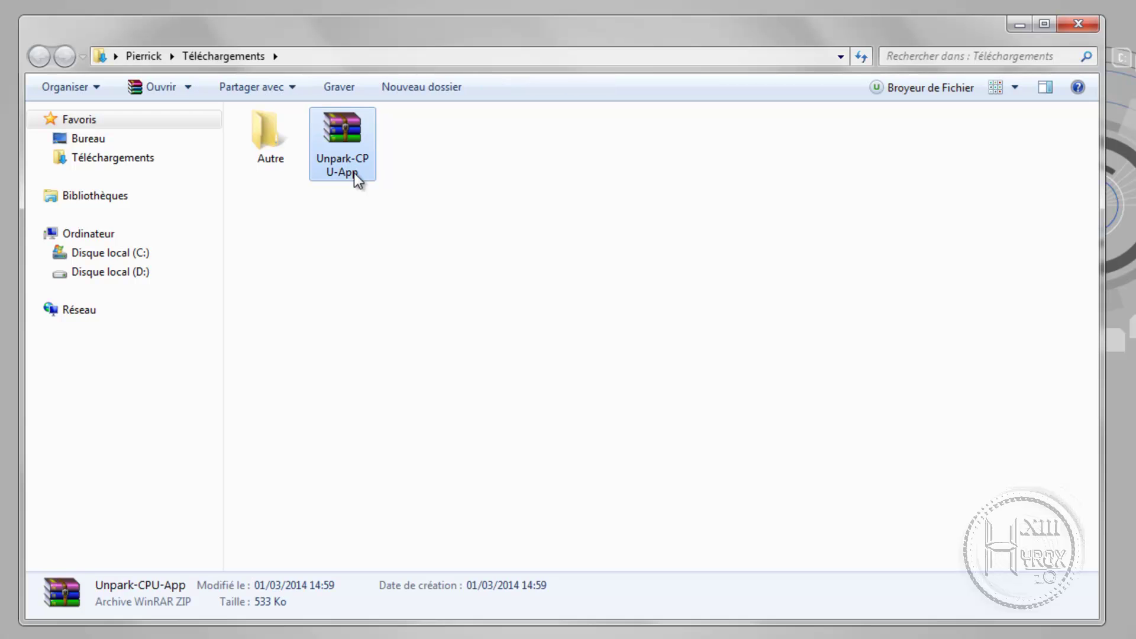
right_click(348, 146)
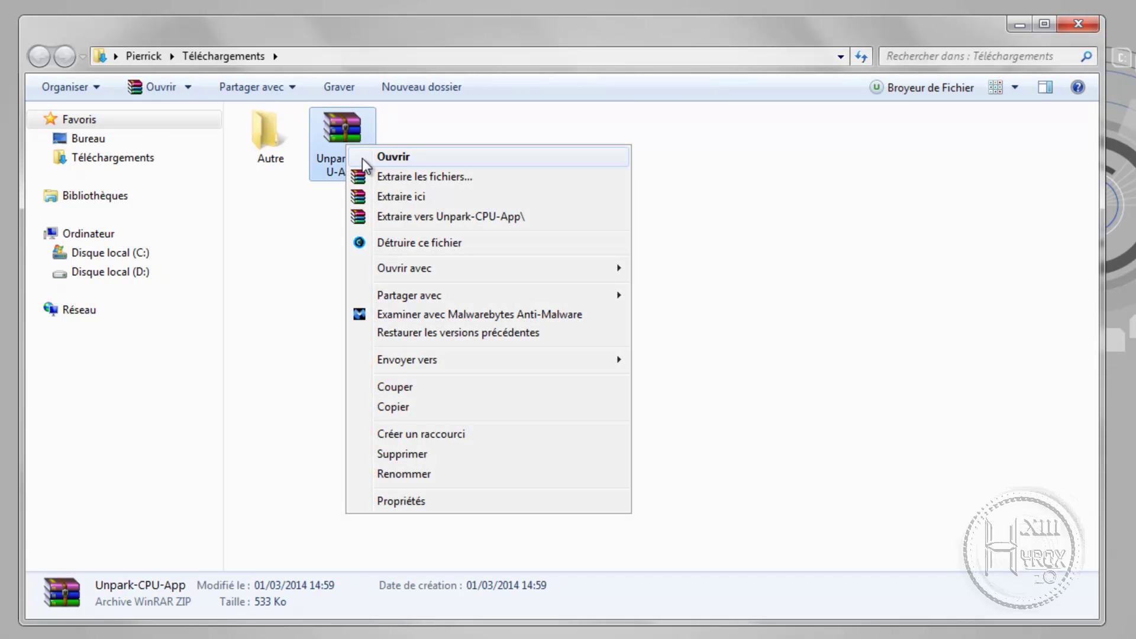
left_click(405, 198)
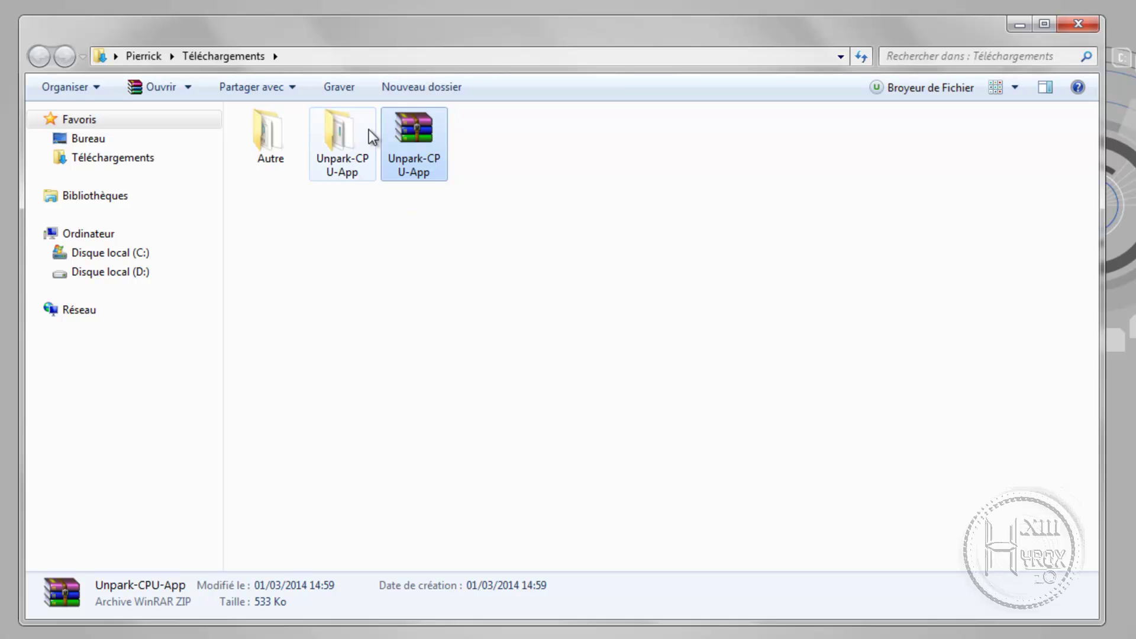
Step: Launch UnparkCPU from the extracted Unpark-CPU-App folder, move its window into view and check the parking status of the cores
double_click(344, 147)
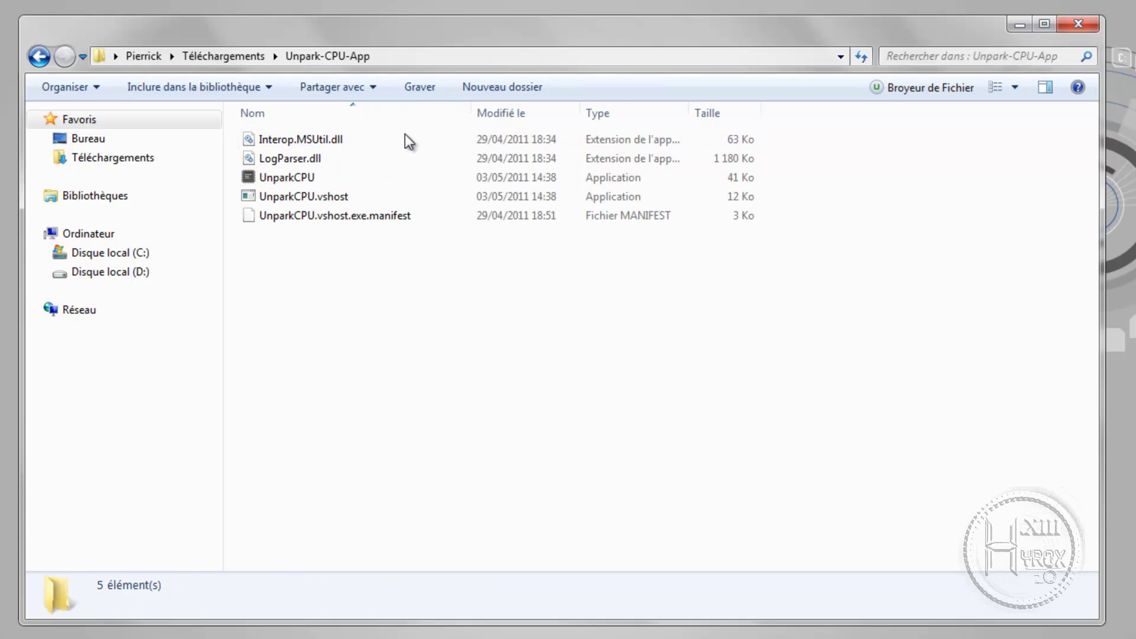
mouse_move(301, 180)
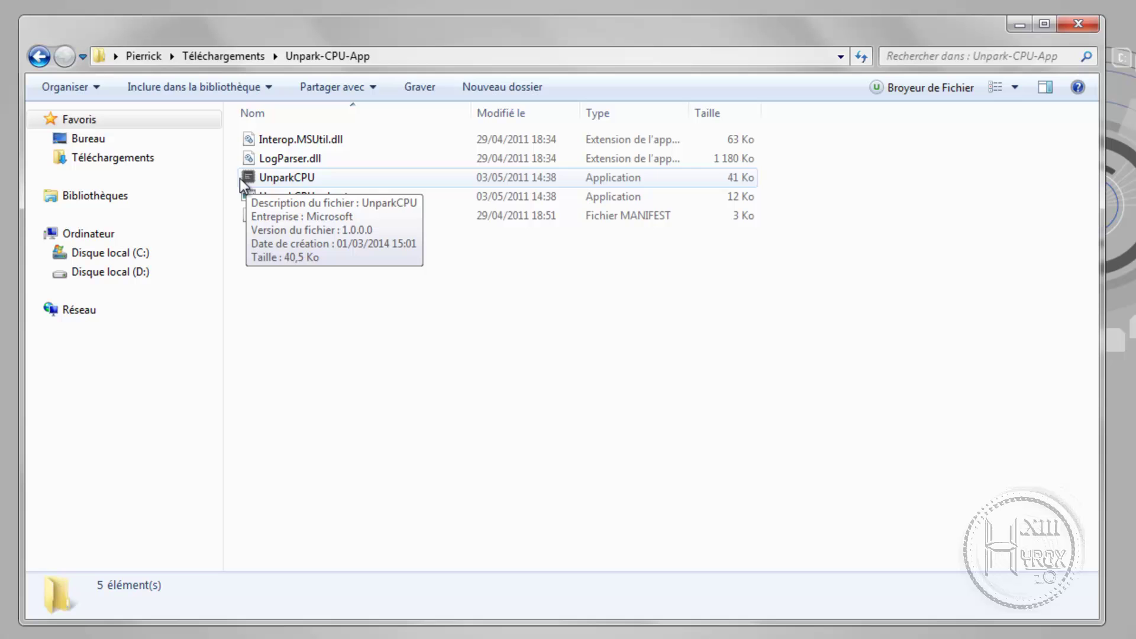
double_click(298, 184)
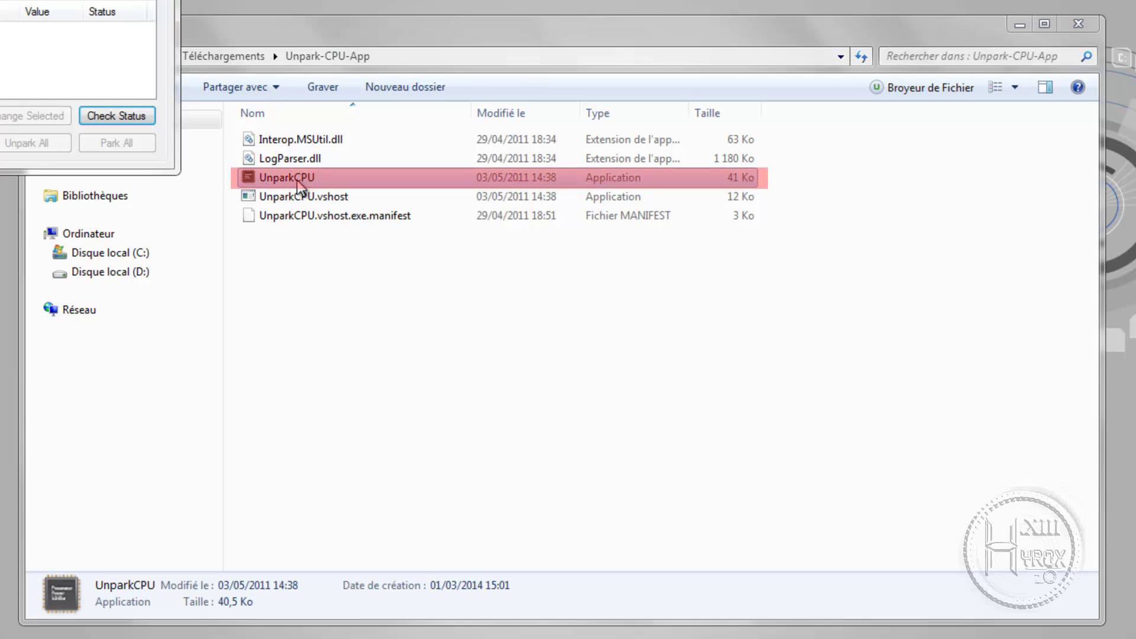
left_click_drag(79, 5, 515, 143)
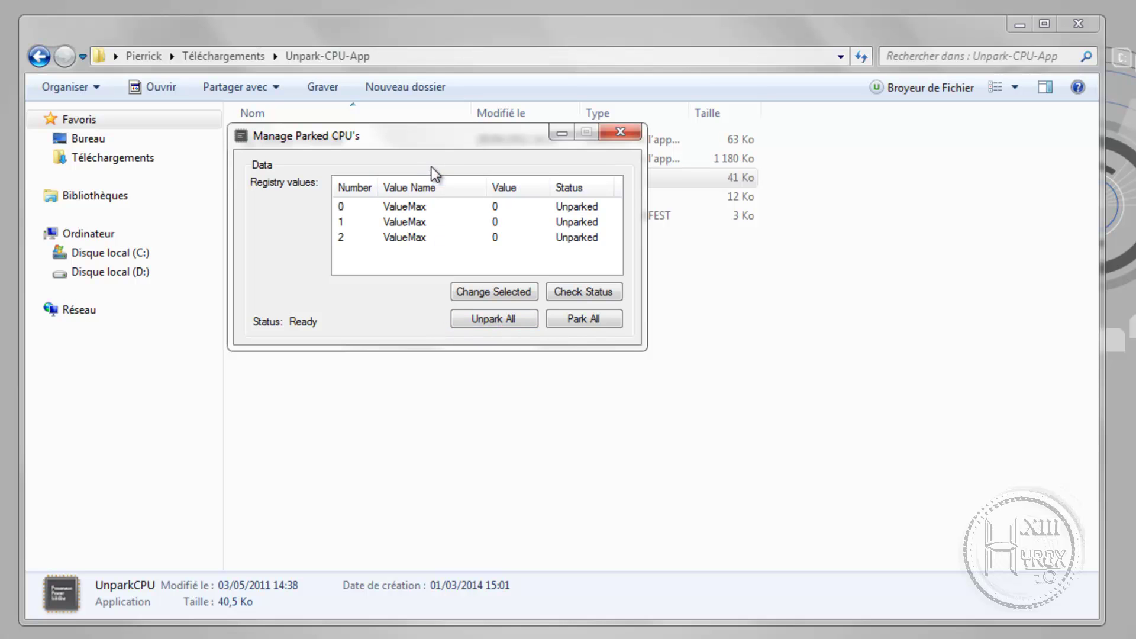
Step: Unpark all CPU cores, and close the utility and the folder window
left_click(483, 324)
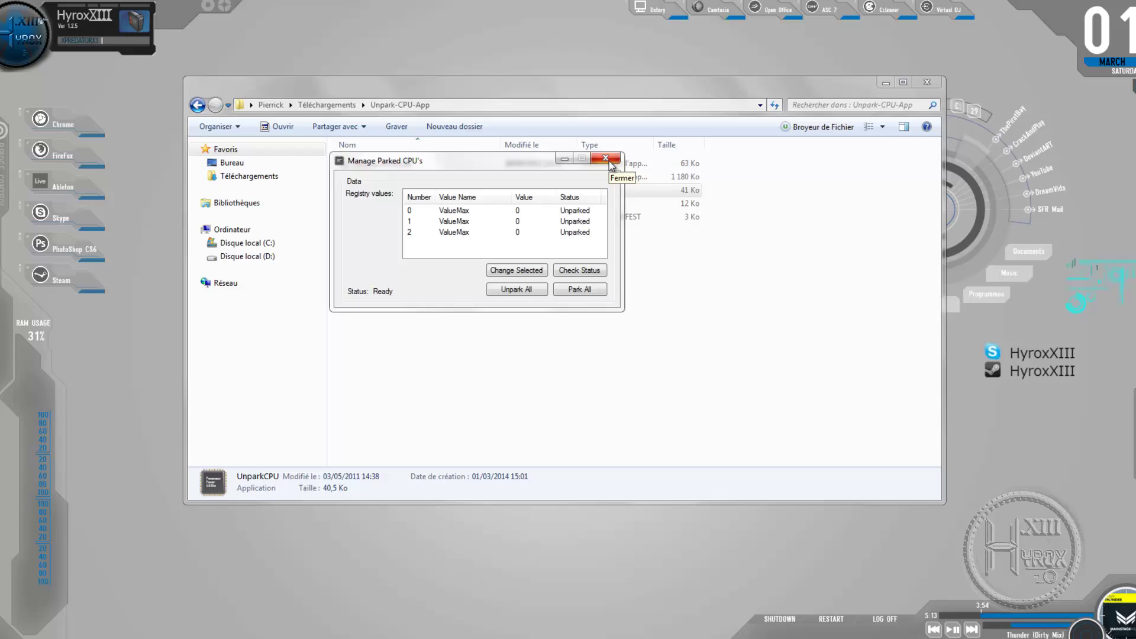
left_click(625, 136)
key("alt+F4")
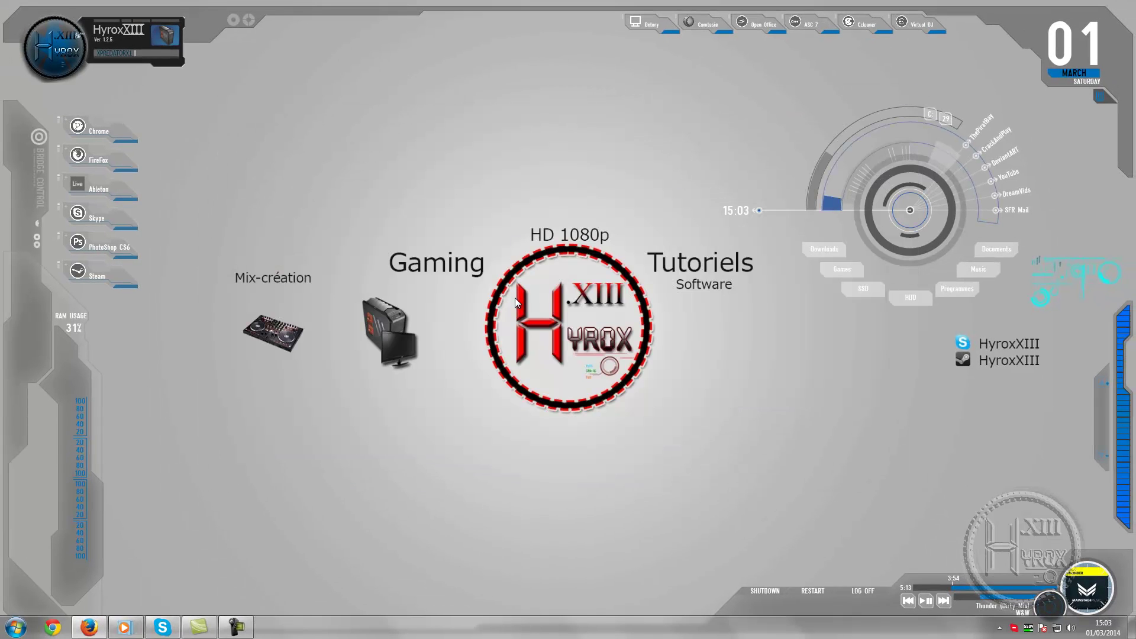